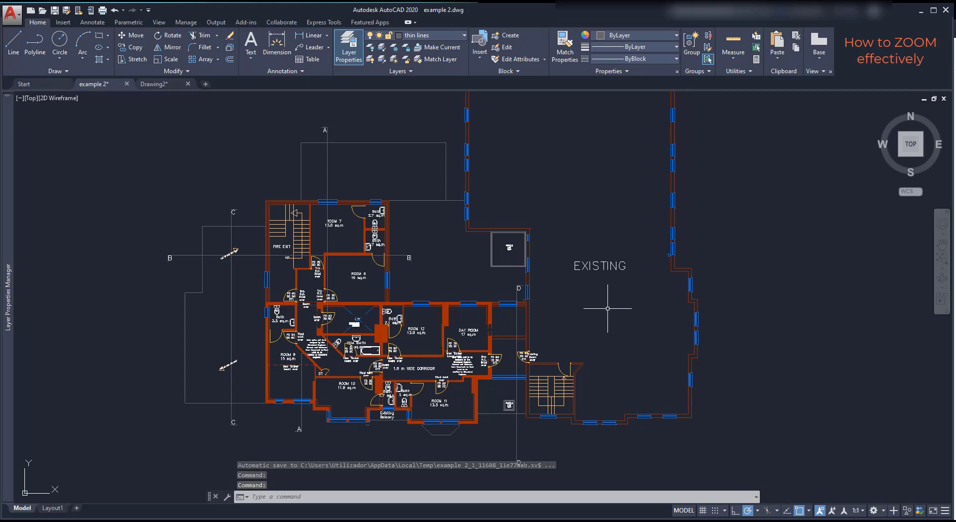
# Zoom in and out with the mouse wheel until the whole example 2 floor plan shows with space around it.
pyautogui.scroll(-8, 607, 308)
pyautogui.scroll(3, 590, 323)
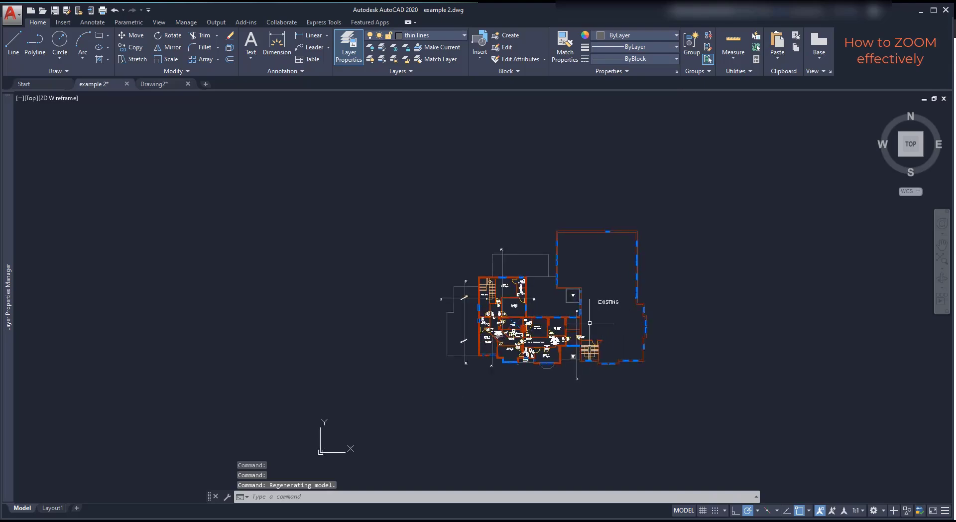
pyautogui.scroll(5, 589, 322)
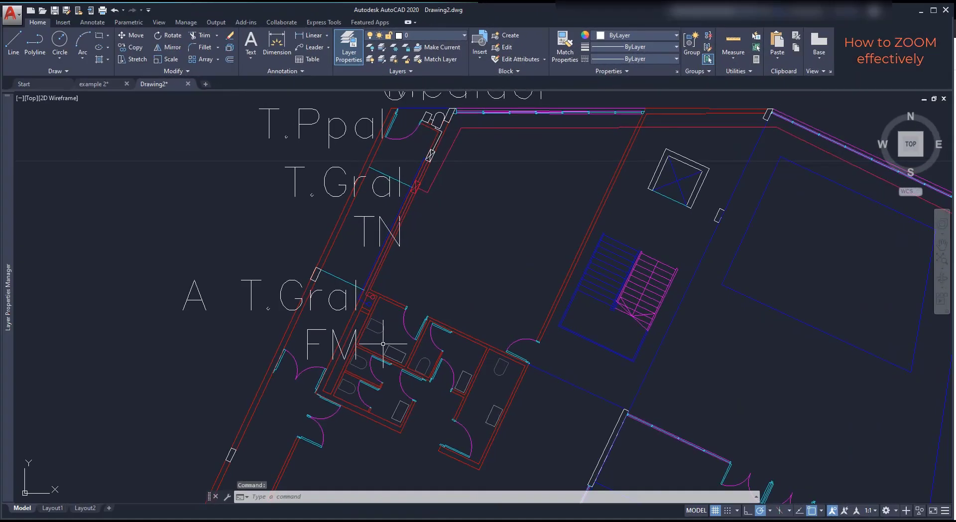
pyautogui.scroll(-5, 368, 329)
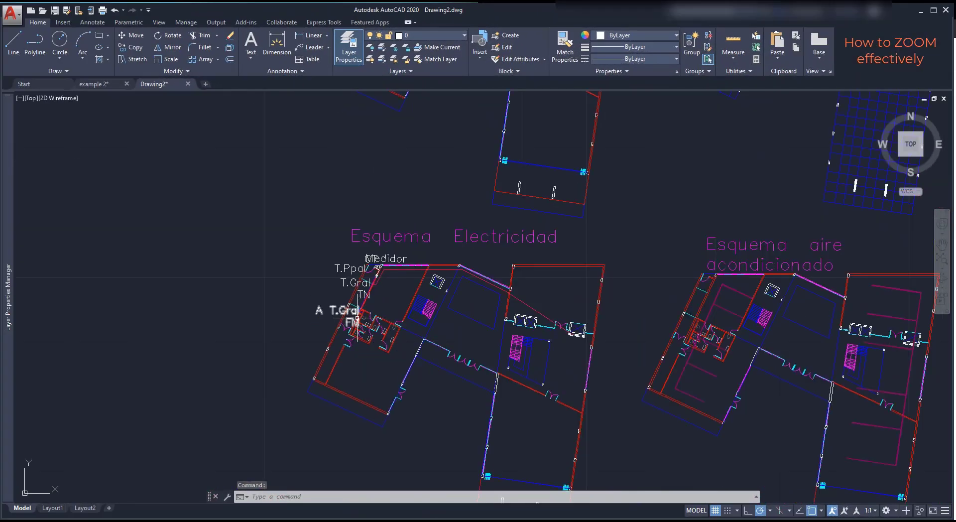
pyautogui.scroll(-6, 357, 318)
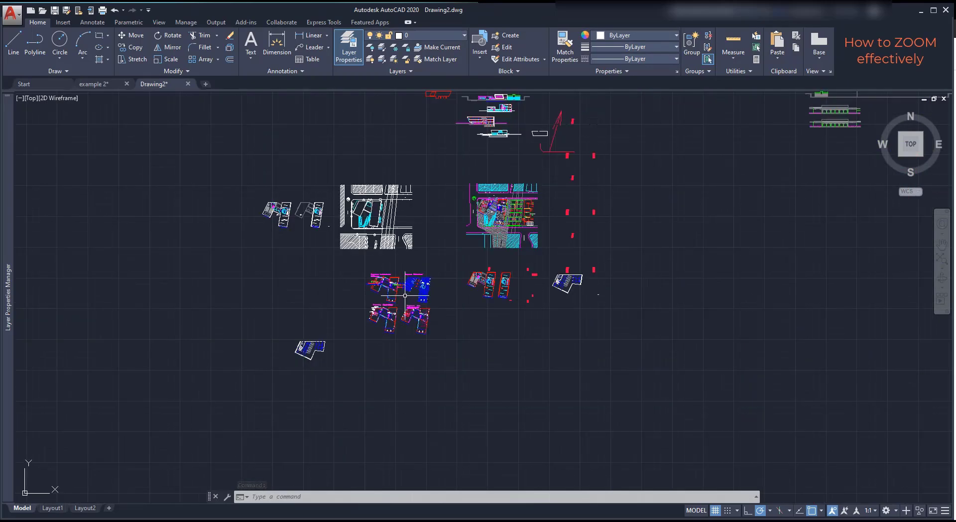
pyautogui.scroll(-2, 404, 295)
pyautogui.scroll(8, 453, 159)
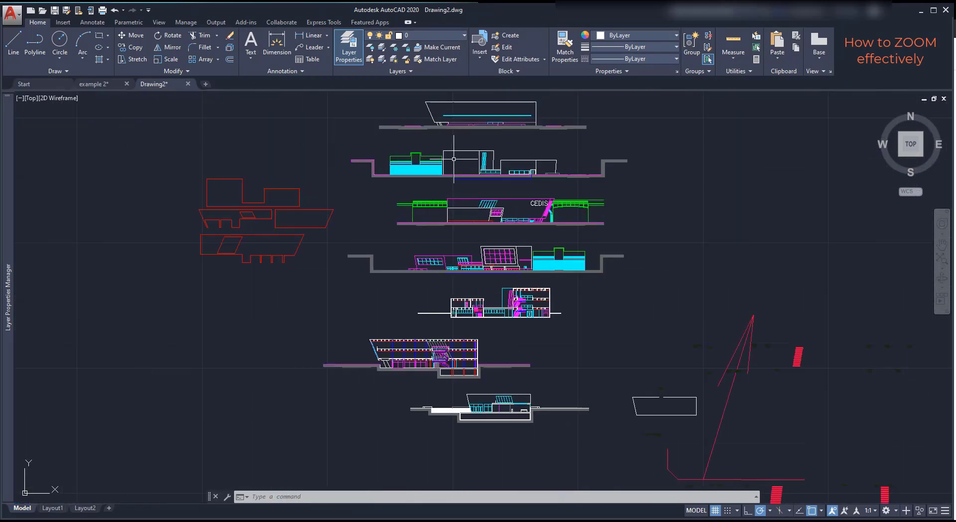
pyautogui.scroll(2, 498, 200)
pyautogui.scroll(2, 548, 214)
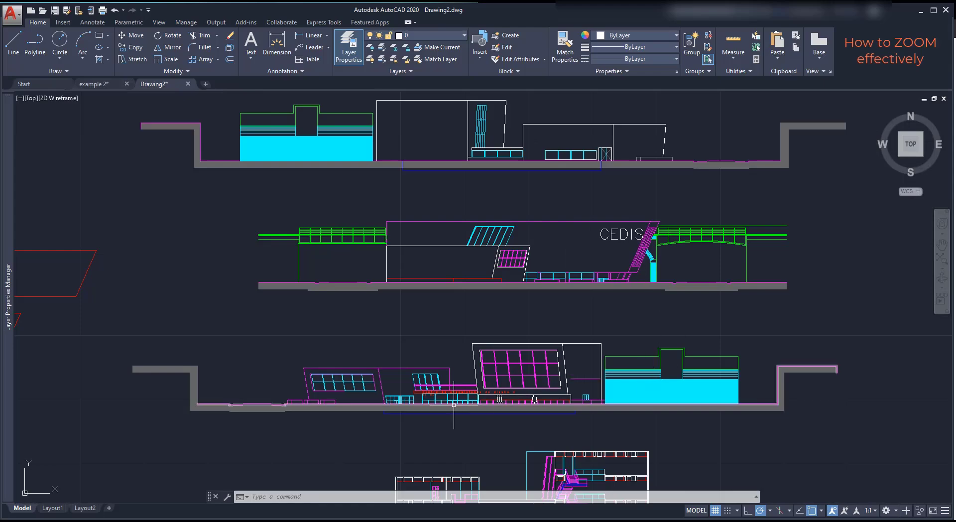
pyautogui.scroll(5, 454, 405)
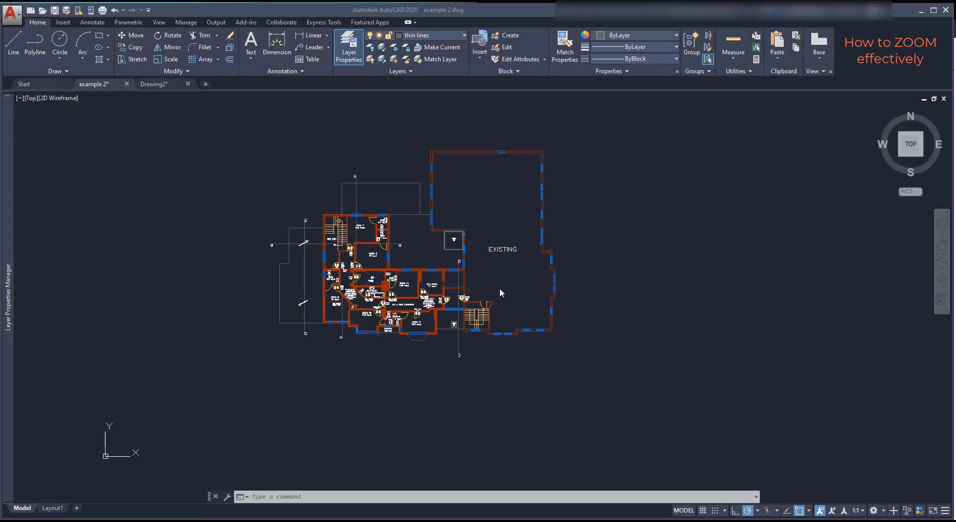
# Window-zoom onto the stairwell beside the Existing roof light.
pyautogui.write('Z')
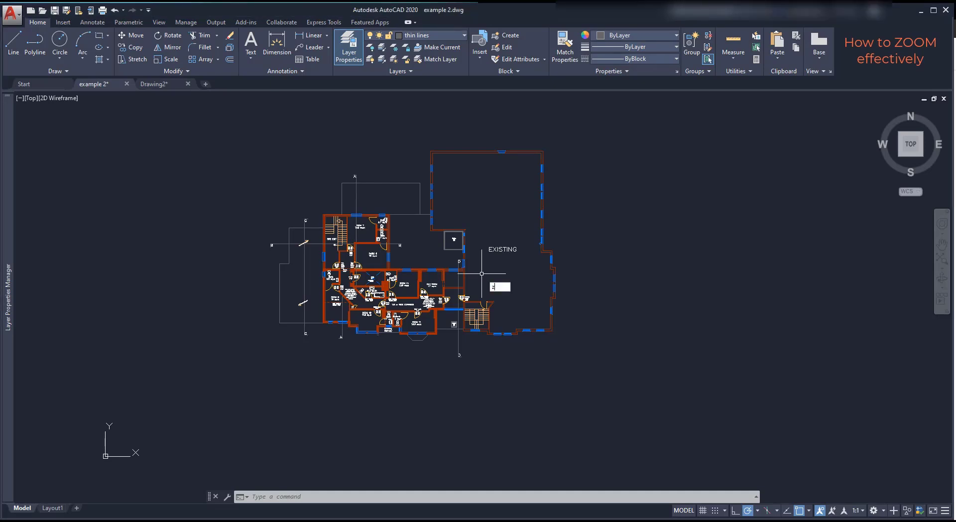
pyautogui.press('Return')
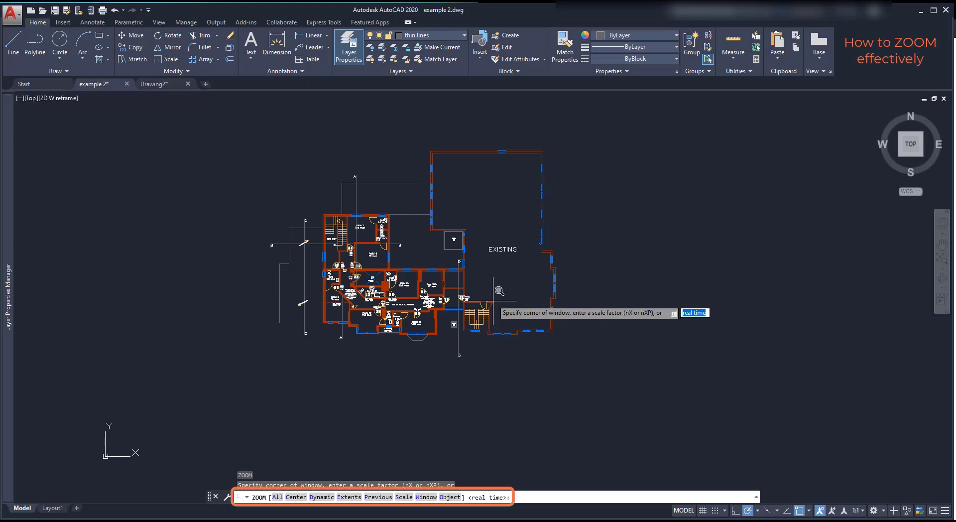
pyautogui.scroll(4, 493, 301)
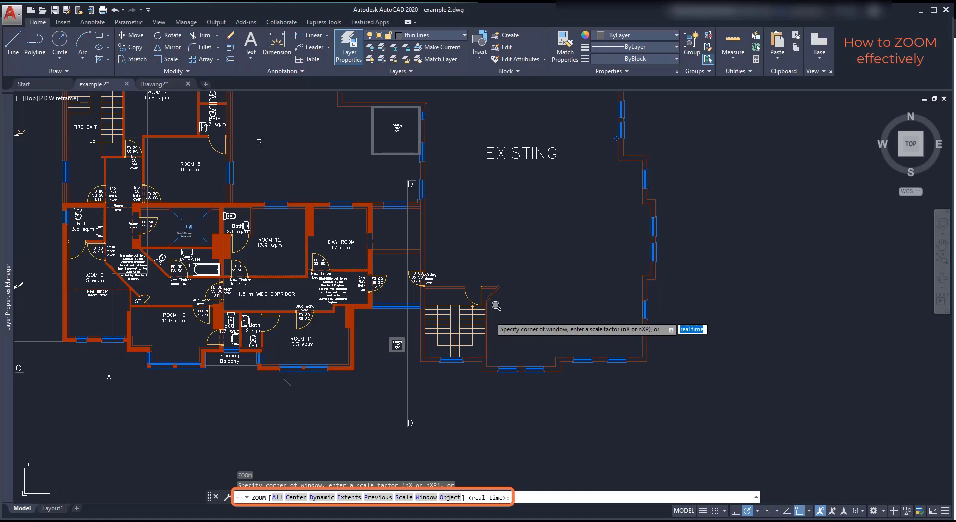
pyautogui.click(415, 282)
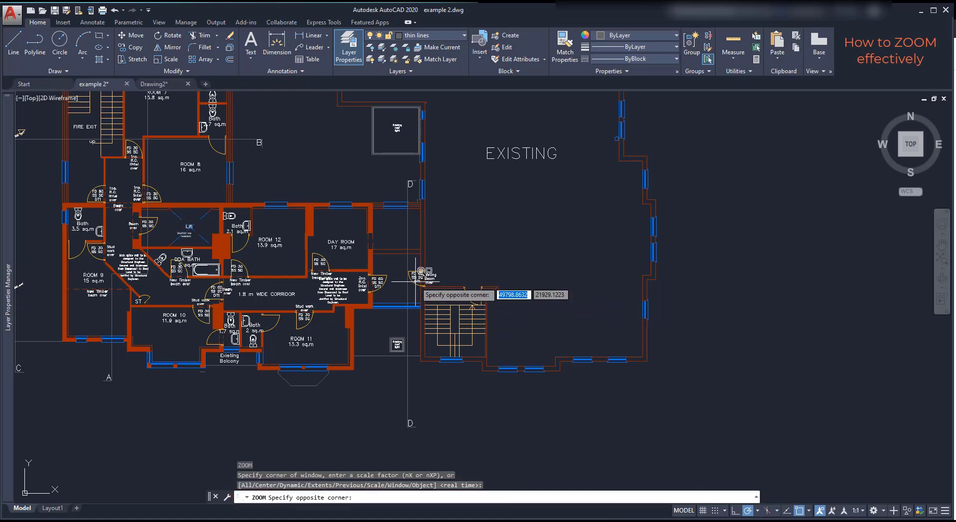
pyautogui.click(520, 356)
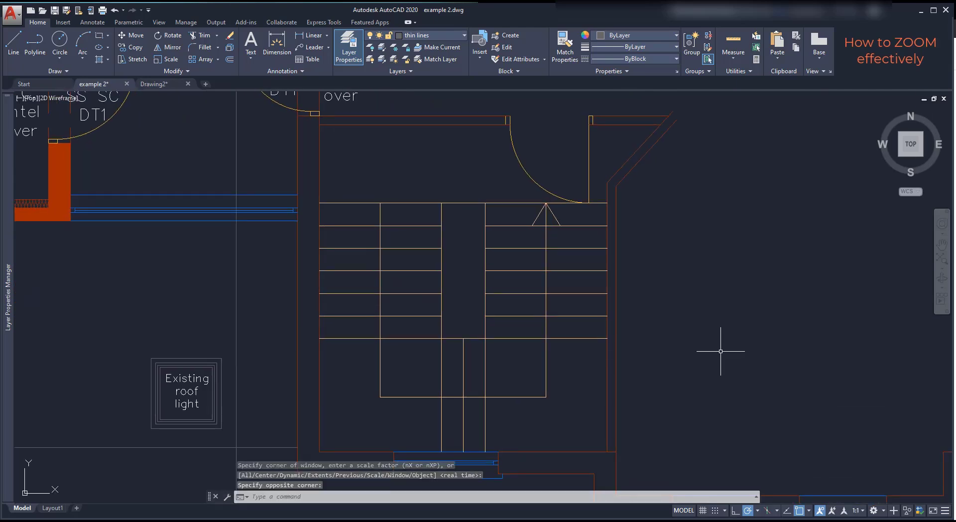
# Pan the stairwell view slightly to the left.
pyautogui.write('p')
pyautogui.press('Return')
pyautogui.moveTo(717, 302)
pyautogui.mouseDown()
pyautogui.moveTo(608, 269)
pyautogui.moveTo(576, 298)
pyautogui.moveTo(606, 305)
pyautogui.moveTo(635, 282)
pyautogui.mouseUp()
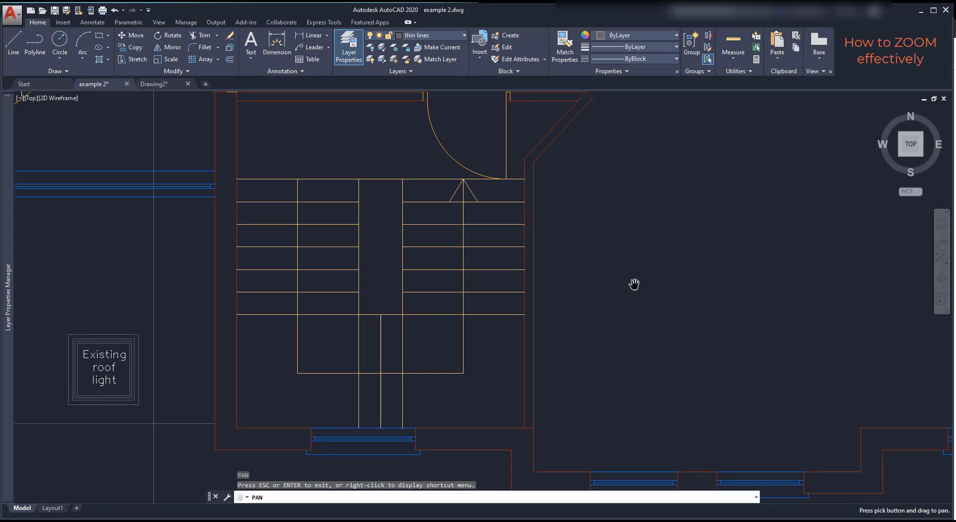
# End the pan and run Zoom All to show the entire plan, including the Existing building.
pyautogui.press('Escape')
pyautogui.write('z')
pyautogui.press('Return')
pyautogui.scroll(-10, 633, 284)
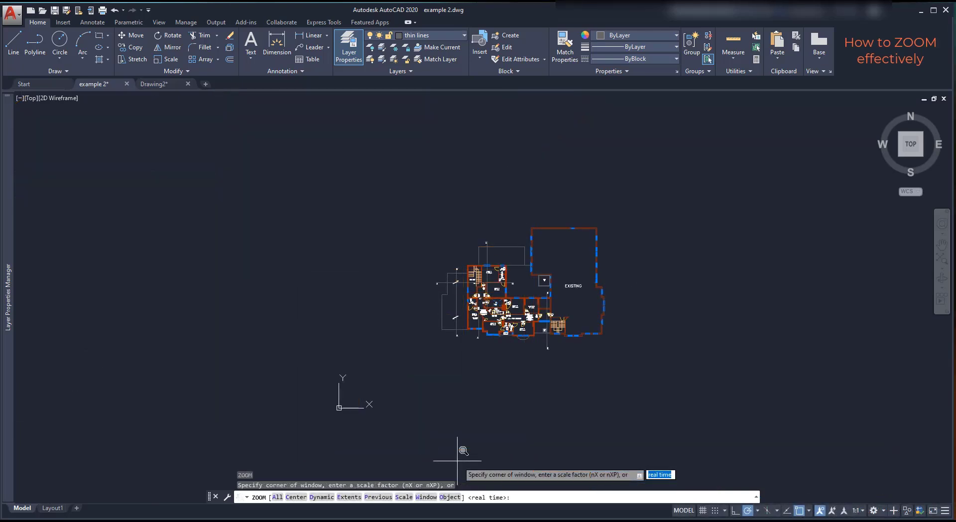
pyautogui.click(277, 497)
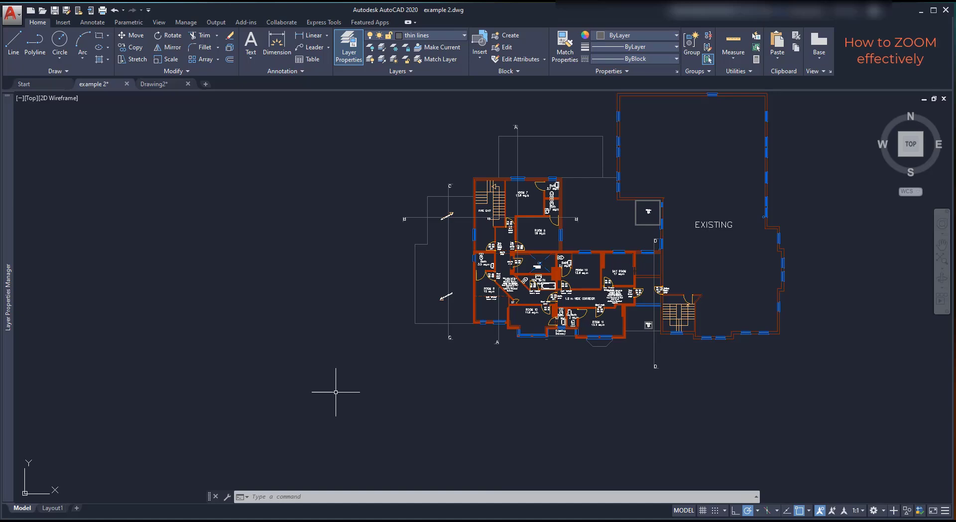
# Run Zoom Extents so the example 2 plan fills the drawing area.
pyautogui.write('z')
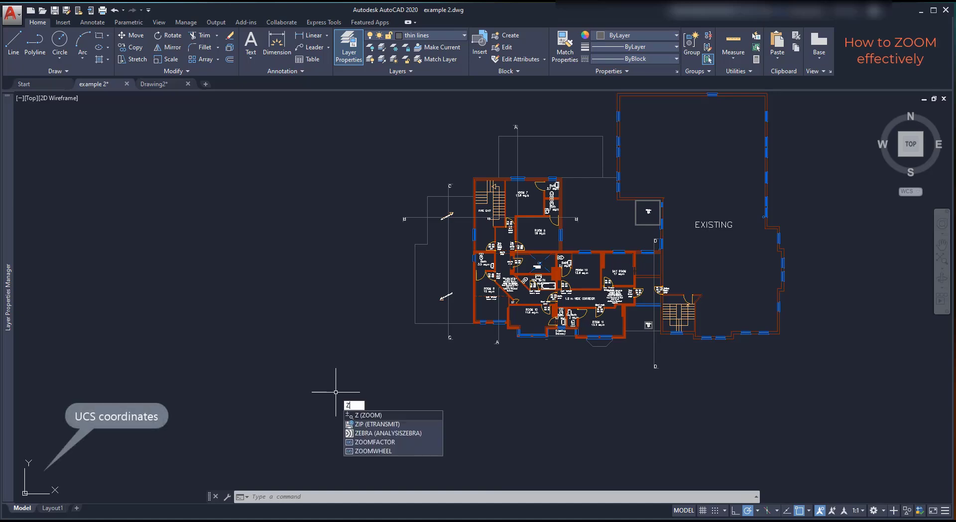
pyautogui.press('Return')
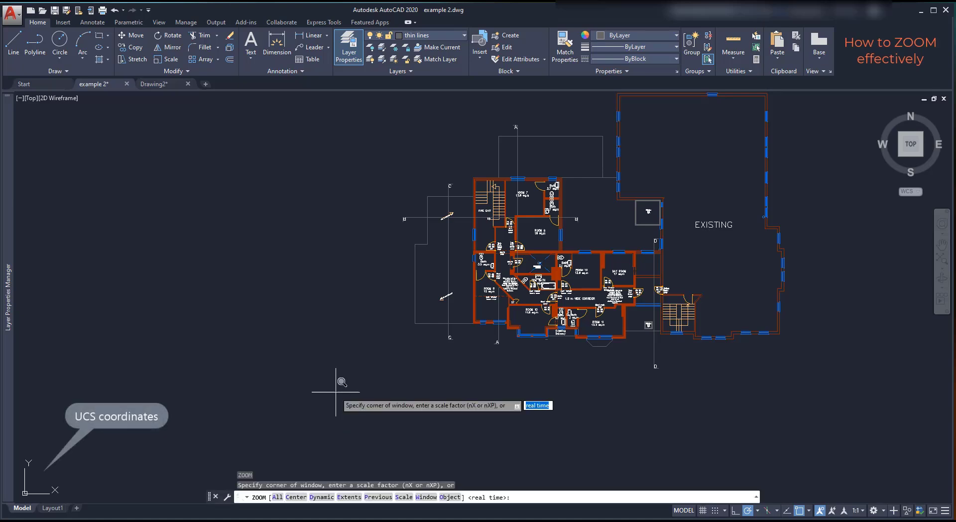
pyautogui.click(349, 497)
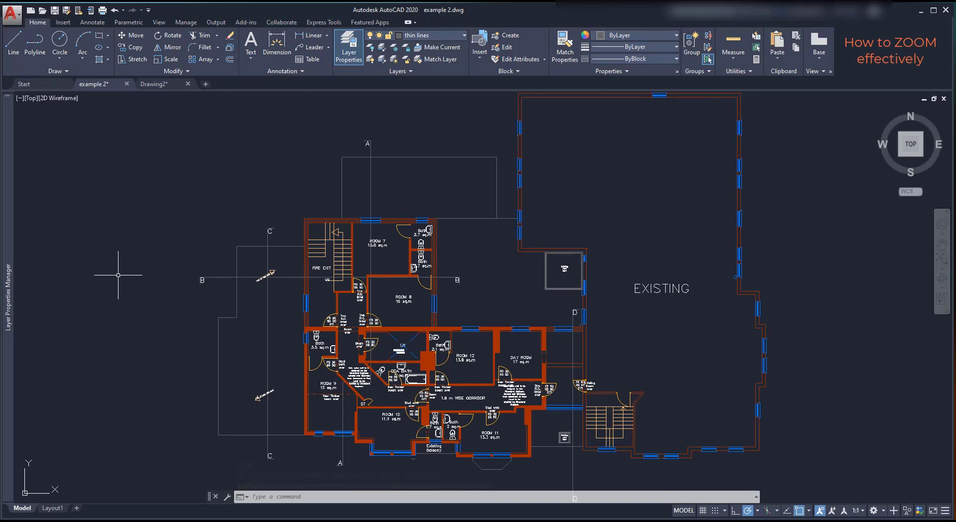
# Run Zoom Center above the Day Room, picking a height that frames Room 12.
pyautogui.write('z')
pyautogui.press('Return')
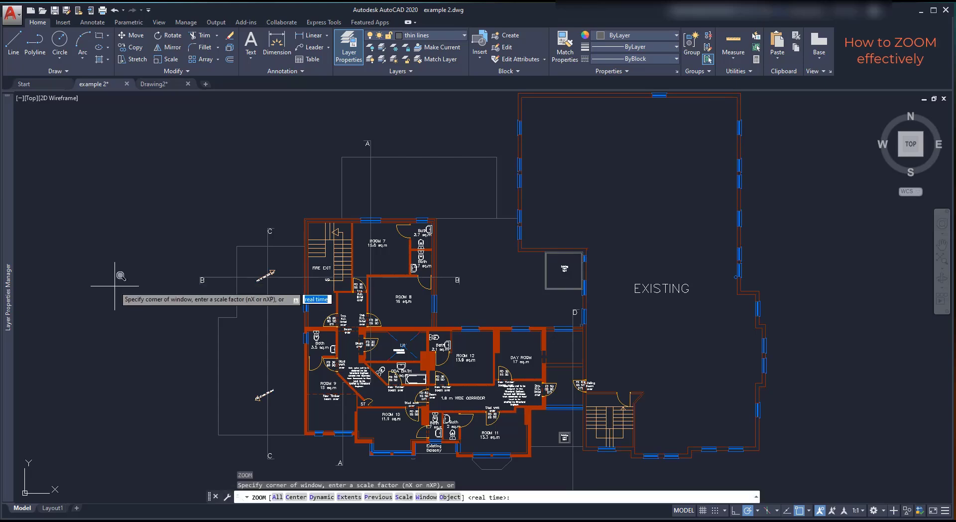
pyautogui.scroll(1, 406, 286)
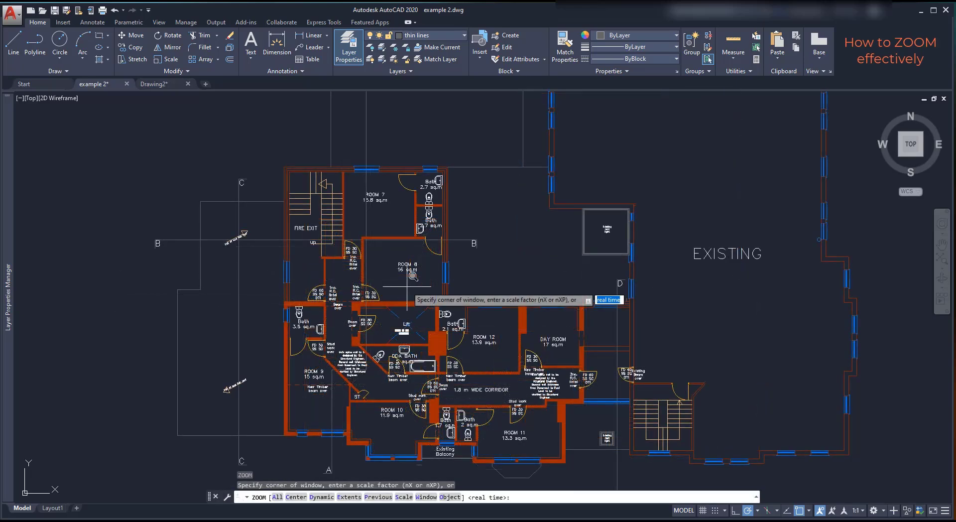
pyautogui.click(296, 497)
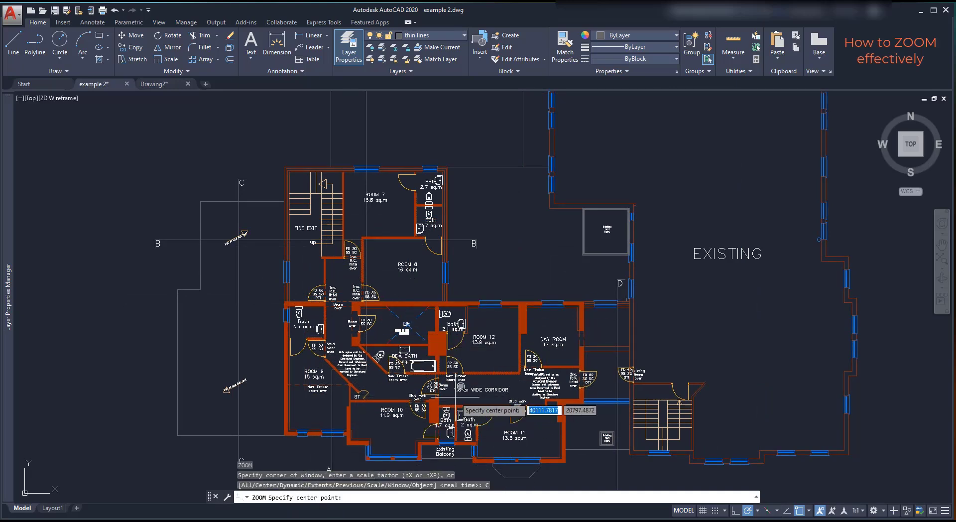
pyautogui.click(485, 339)
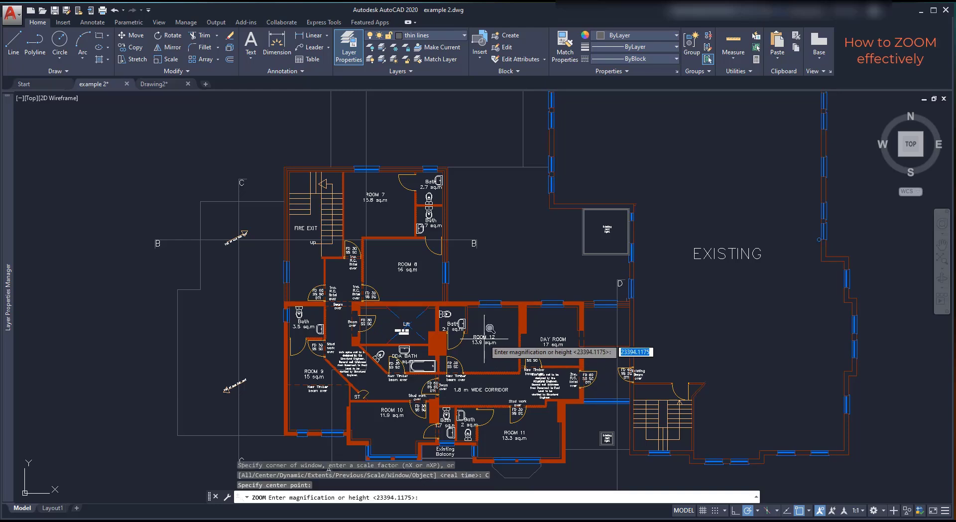
pyautogui.click(515, 292)
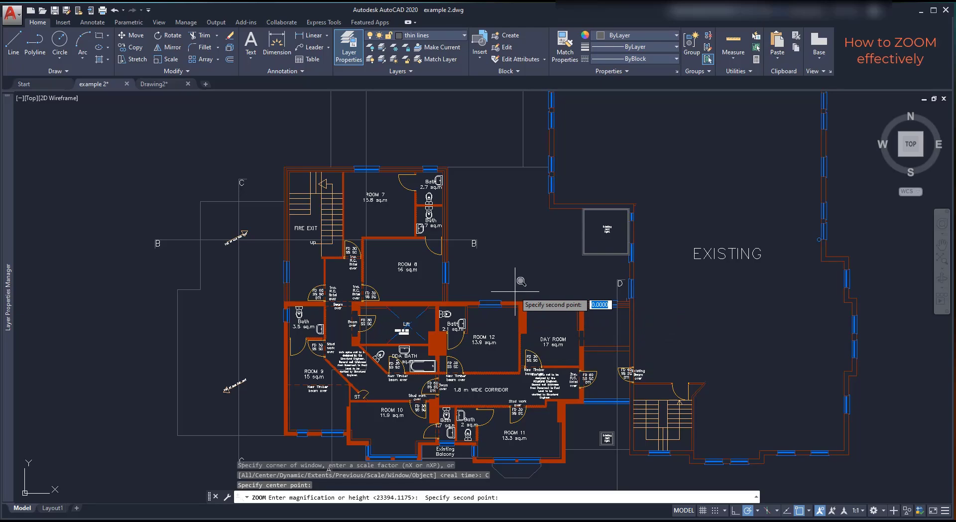
pyautogui.click(515, 384)
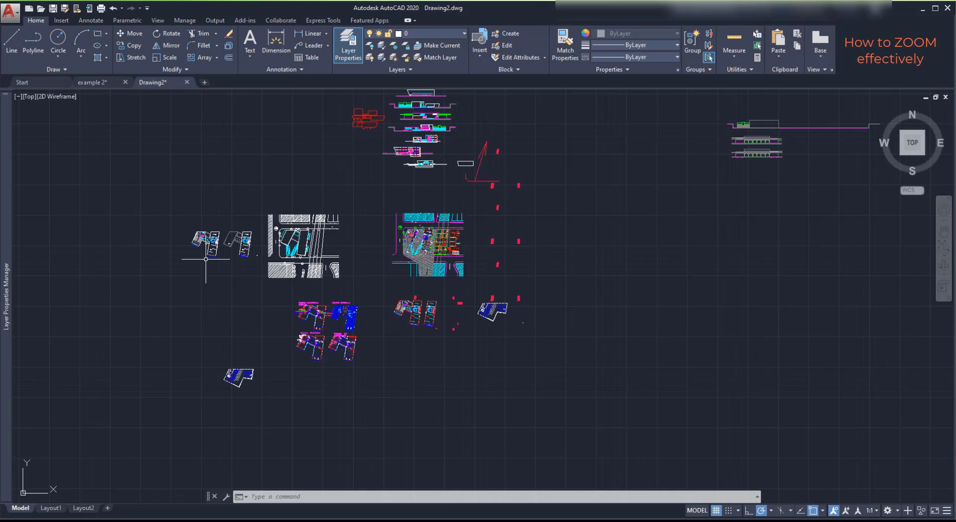
# Open the [Top] view-control menu in the Drawing2 viewport's upper-left corner.
pyautogui.click(29, 97)
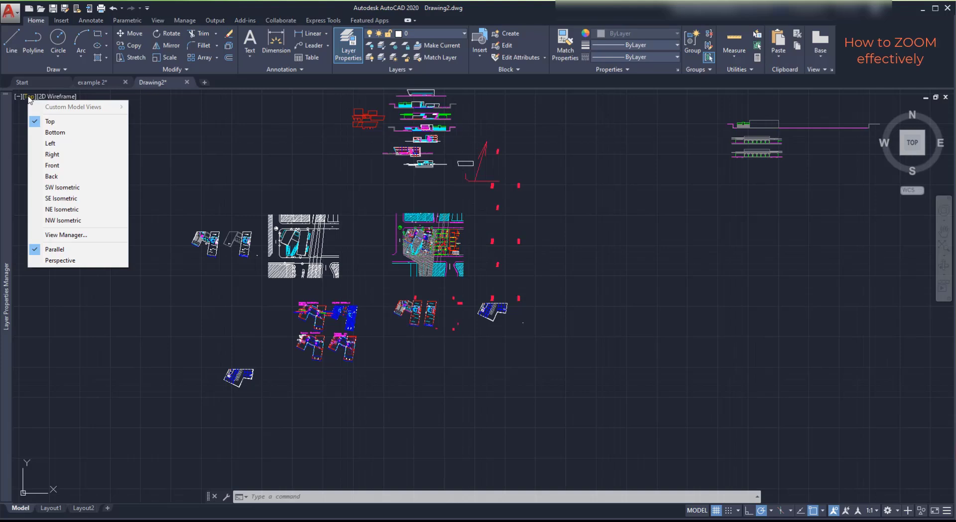
# Try the Left and Right views, return to Top, then tilt to SW isometric and orbit.
pyautogui.click(67, 143)
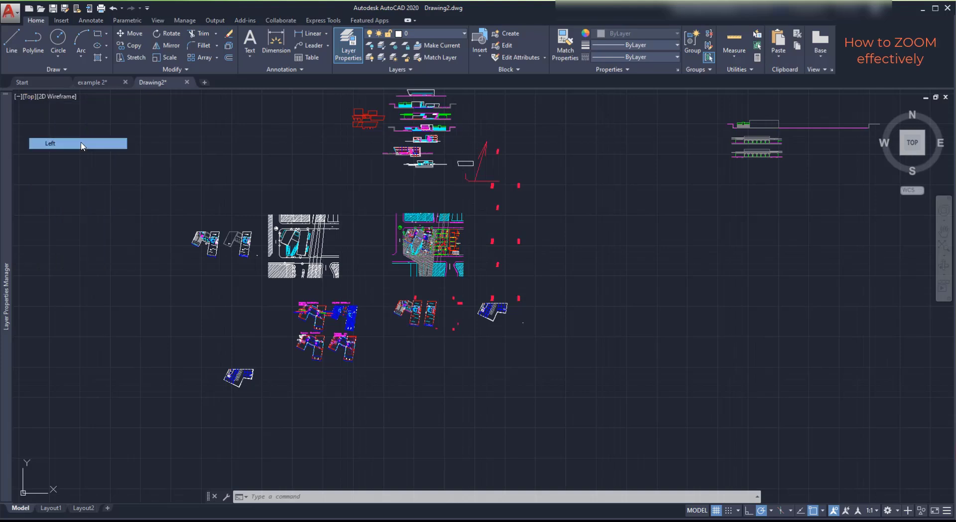
pyautogui.click(29, 97)
pyautogui.click(57, 155)
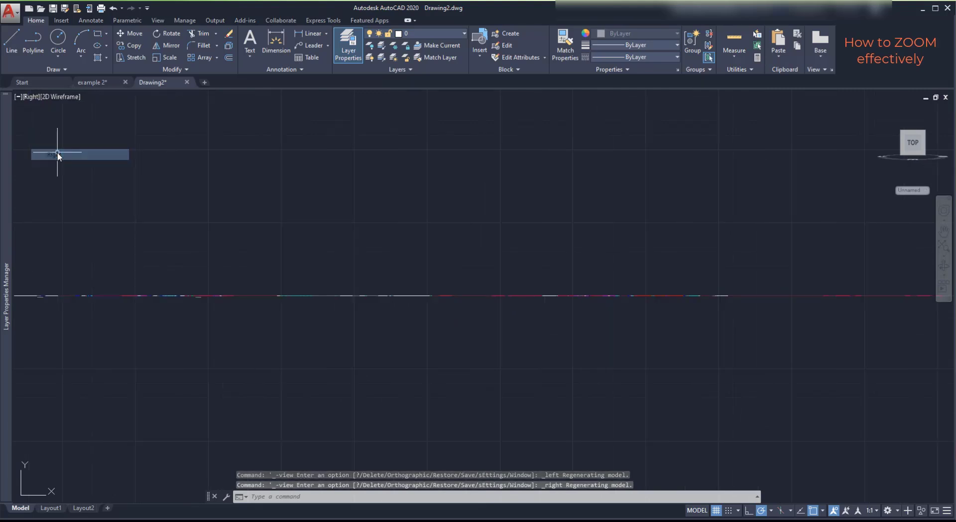
pyautogui.click(31, 97)
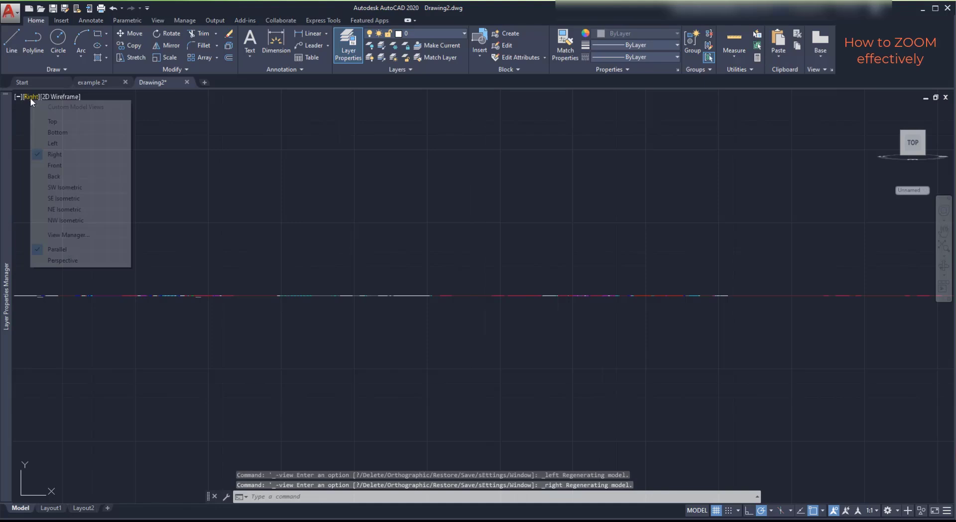
pyautogui.click(52, 123)
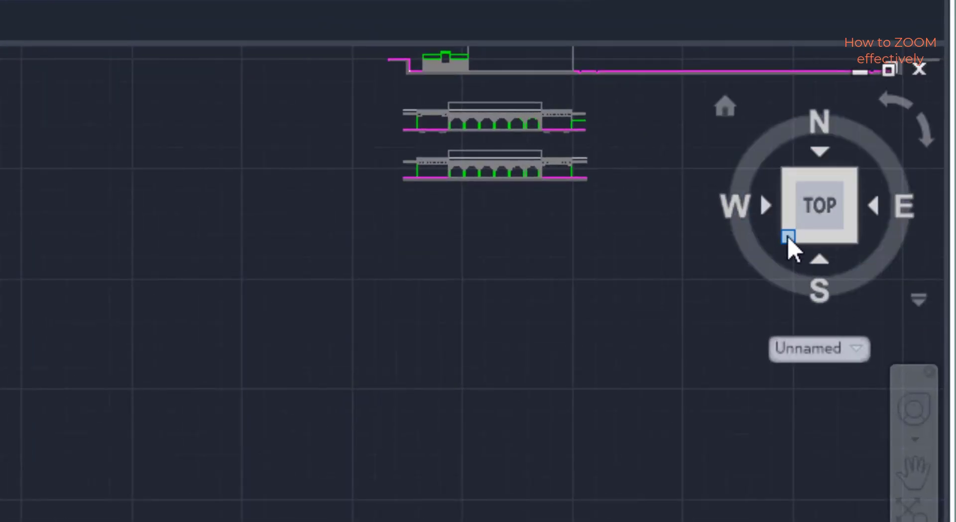
pyautogui.click(788, 238)
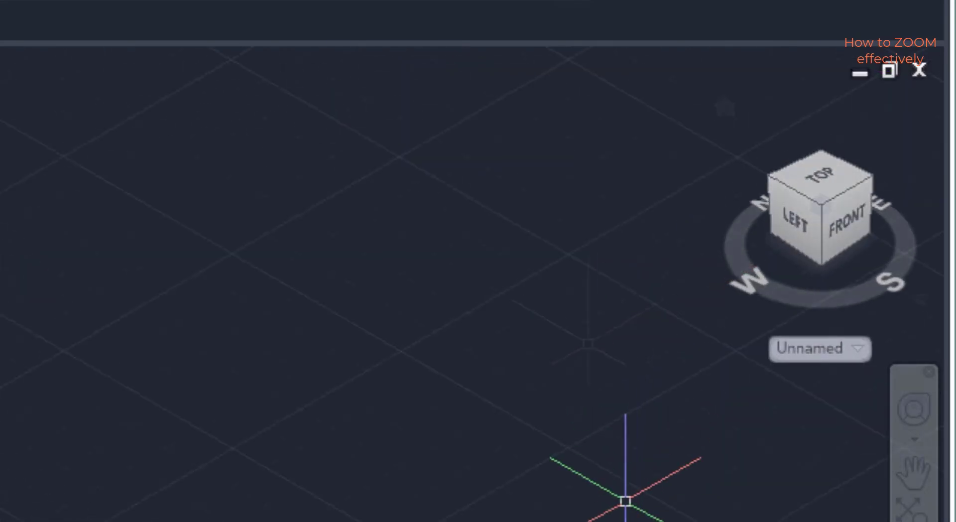
pyautogui.keyDown('shift'); pyautogui.moveTo(593, 505); pyautogui.dragTo(576, 453, button='middle'); pyautogui.keyUp('shift')
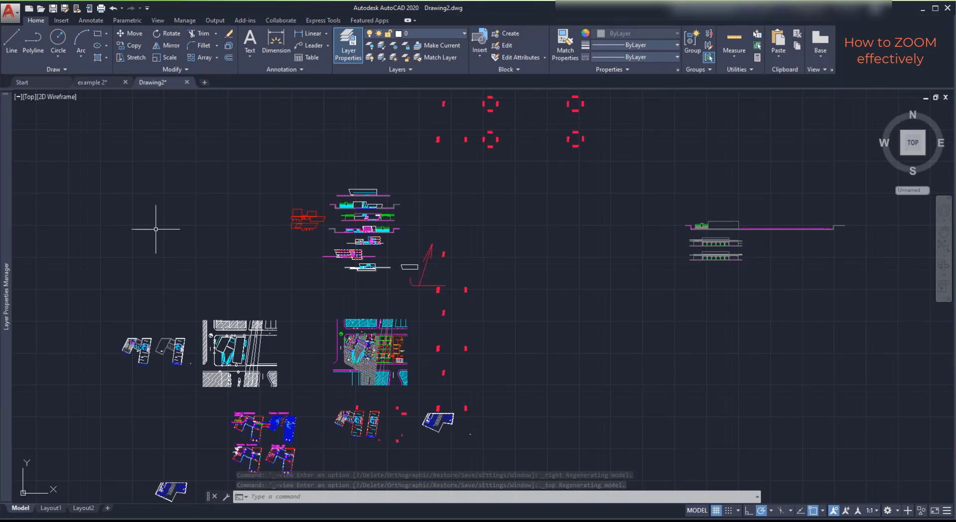
# Window-zoom in close on the Esquema instalaciones sanitarias plan.
pyautogui.click(329, 324)
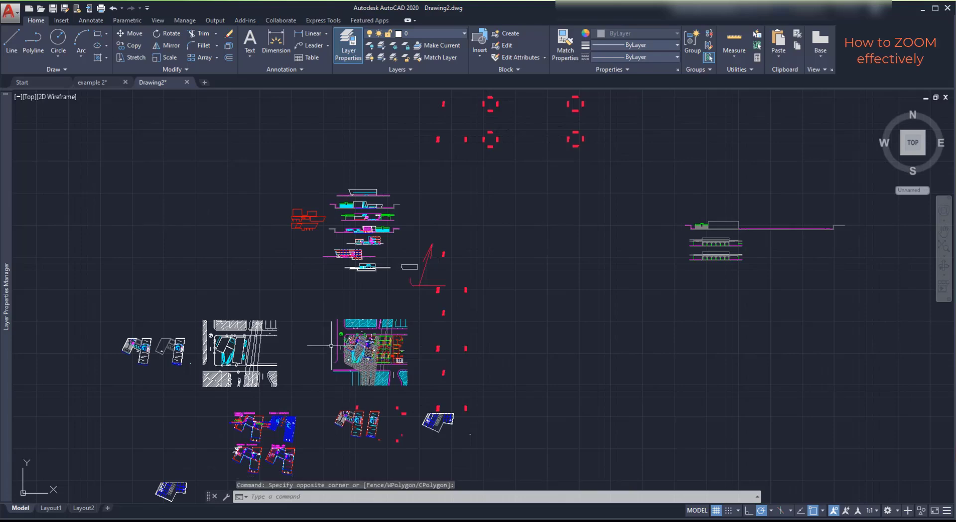
pyautogui.scroll(2, 259, 442)
pyautogui.scroll(6, 251, 442)
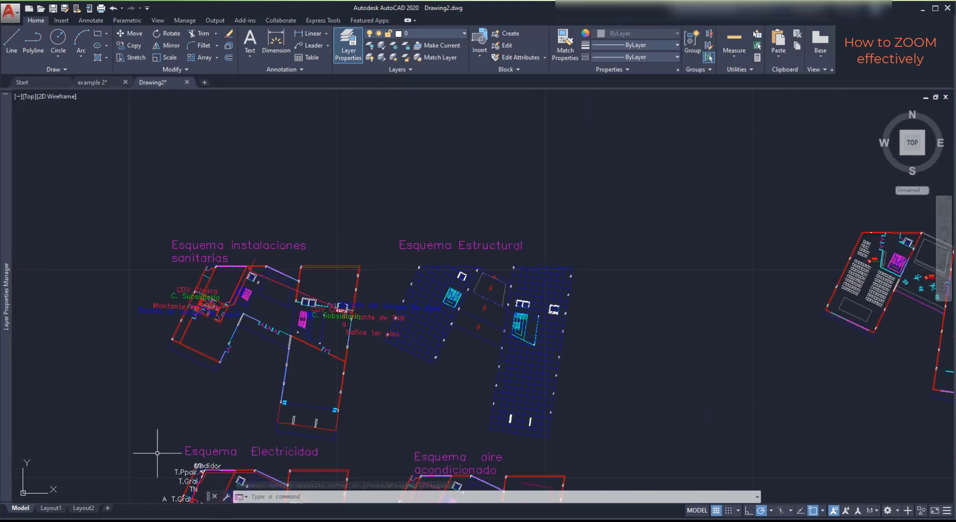
pyautogui.write('z')
pyautogui.press('Return')
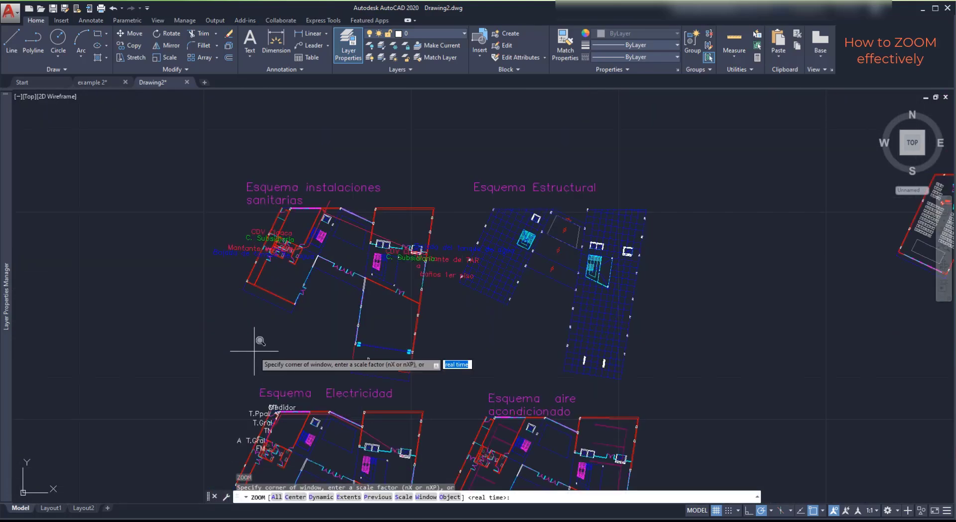
pyautogui.click(188, 159)
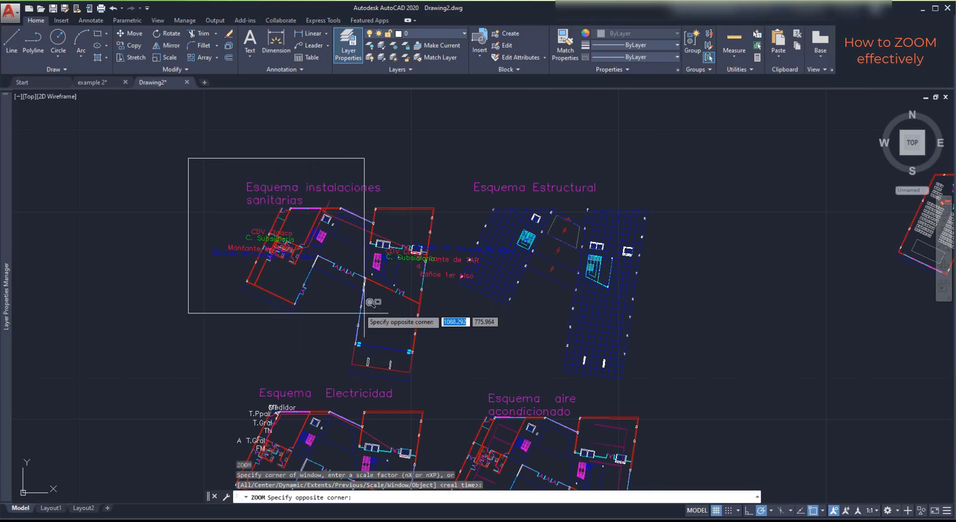
pyautogui.click(459, 387)
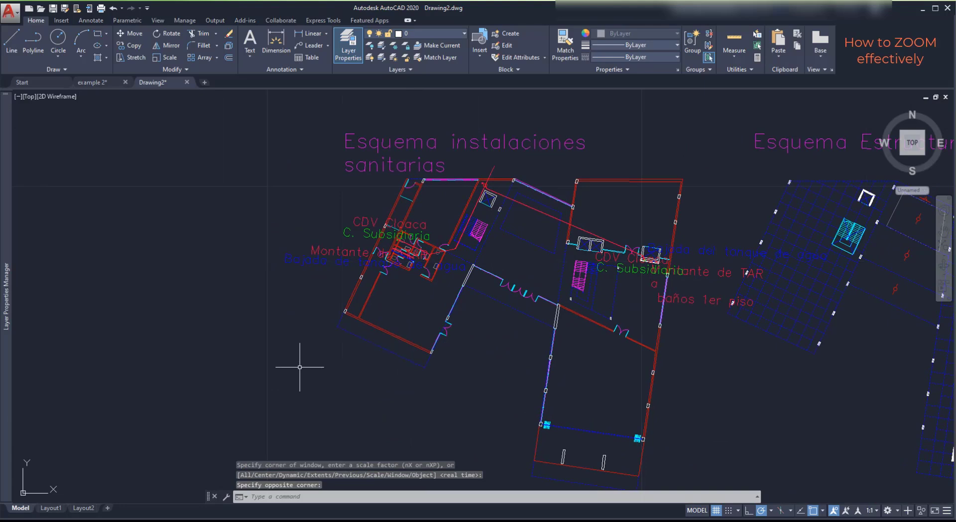
# In View Manager, define a new view 'Esquema instalaciones sanitarias', category floor plan, type Still.
pyautogui.click(28, 97)
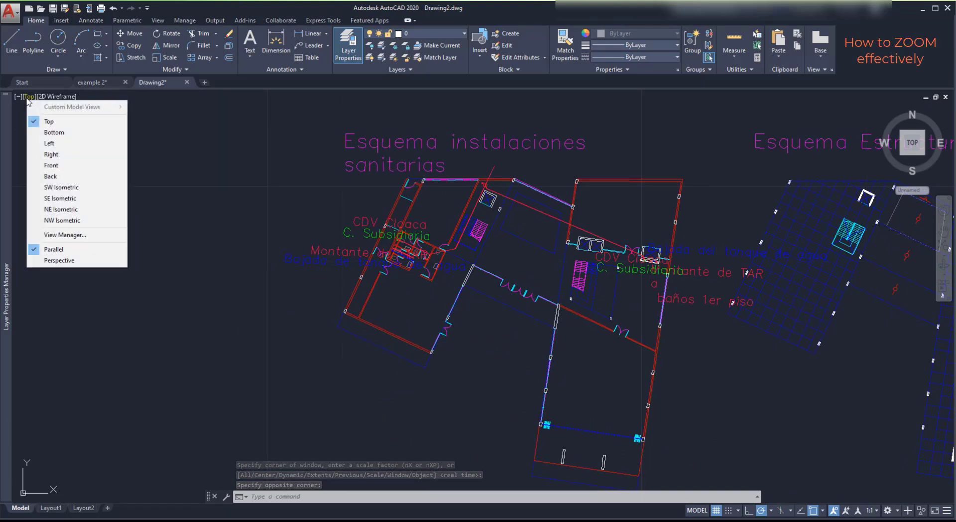
pyautogui.click(81, 236)
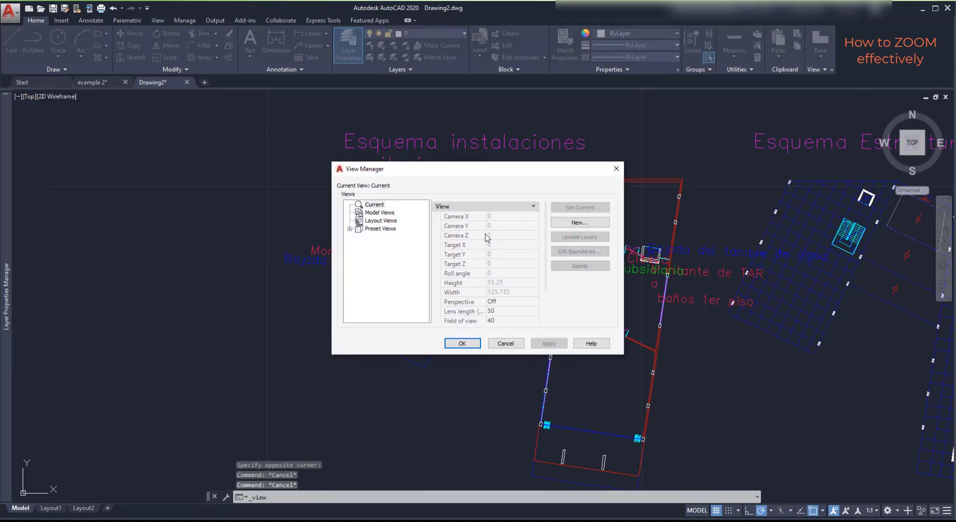
pyautogui.click(588, 223)
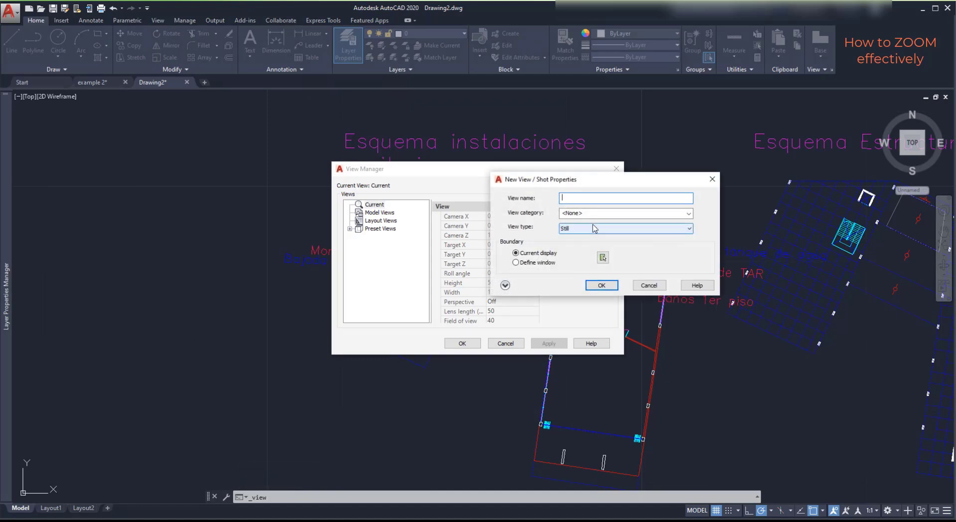
pyautogui.write('Esquema instalaciones sanitarias')
pyautogui.hotkey('shift', 'Tab')
pyautogui.write('flo')
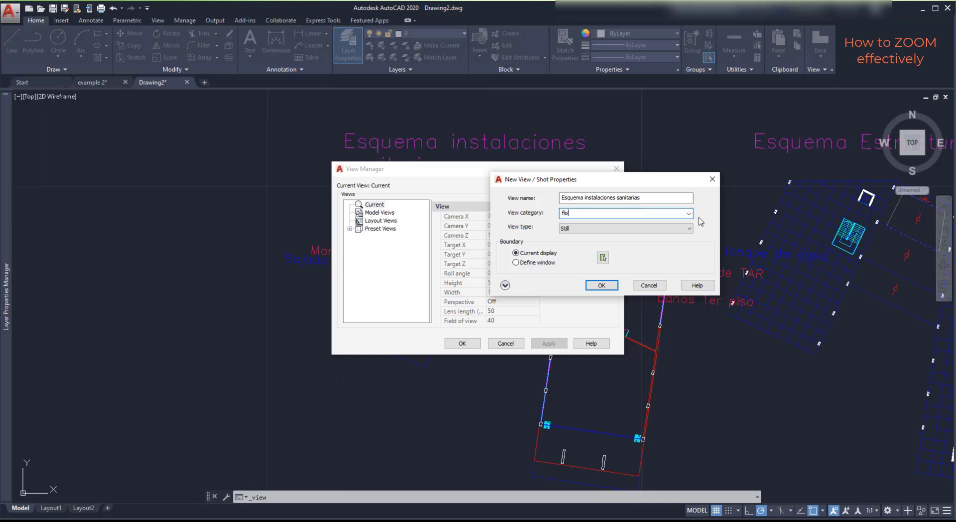
pyautogui.write('or plans')
pyautogui.click(688, 229)
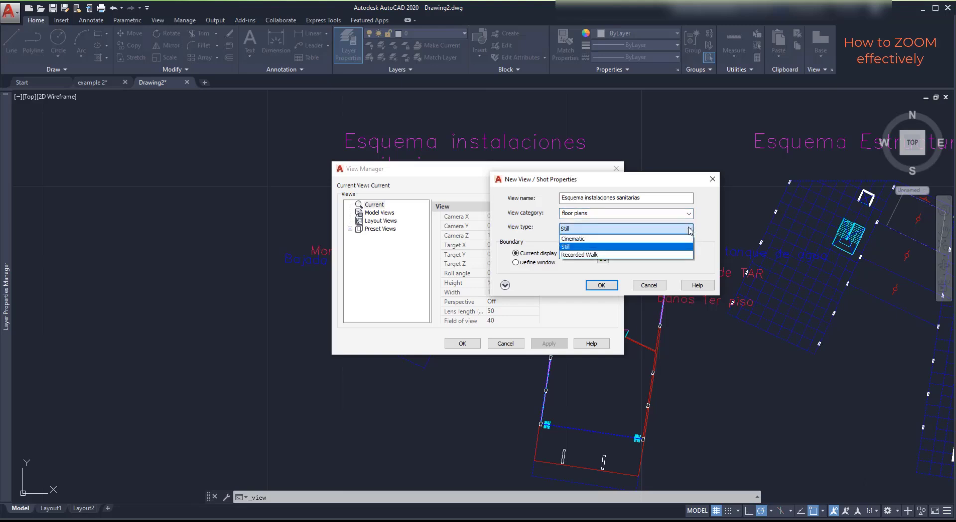
pyautogui.click(689, 229)
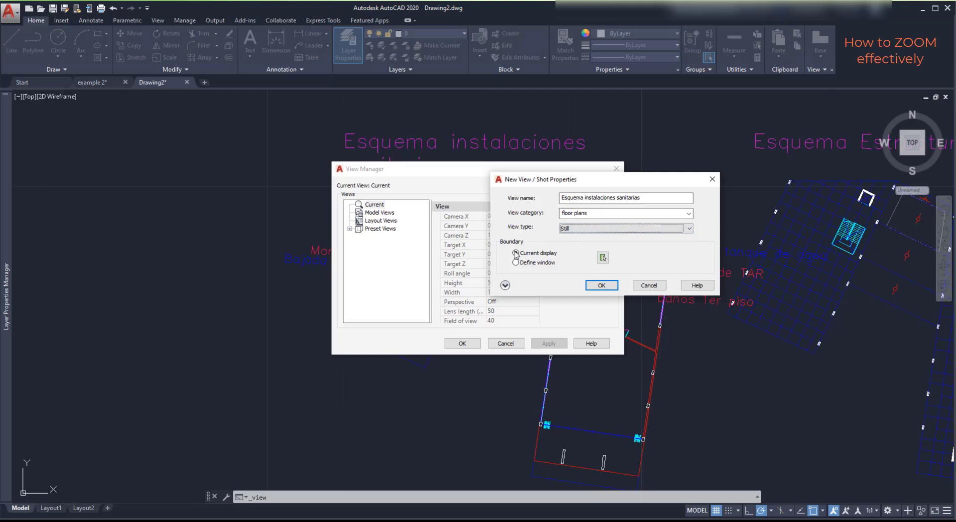
# Confirm the new view, close View Manager, and open the view menu toward Custom Model Views.
pyautogui.click(602, 286)
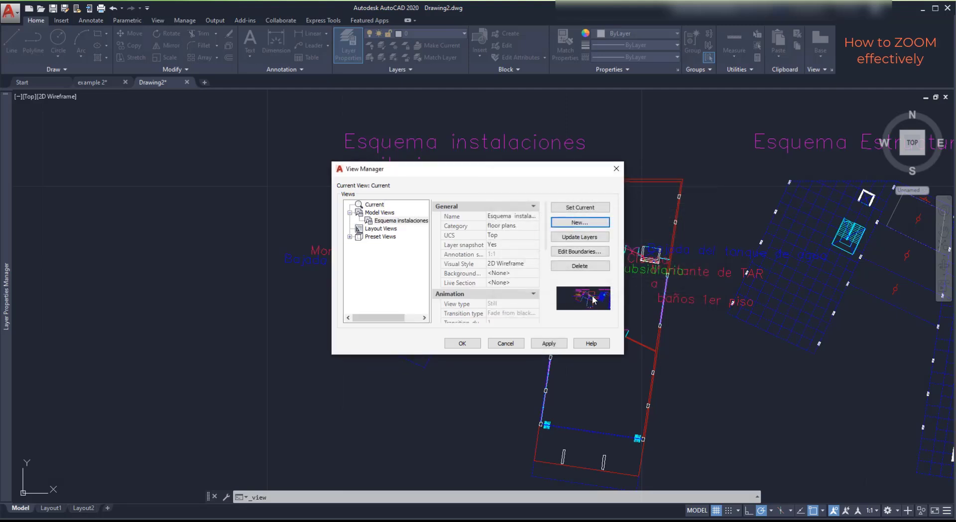
pyautogui.click(461, 344)
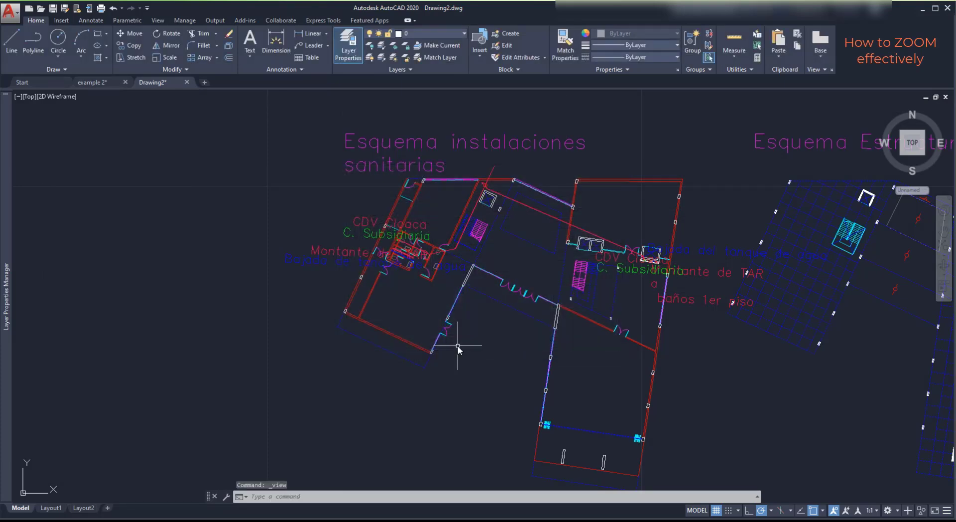
pyautogui.scroll(-10, 352, 280)
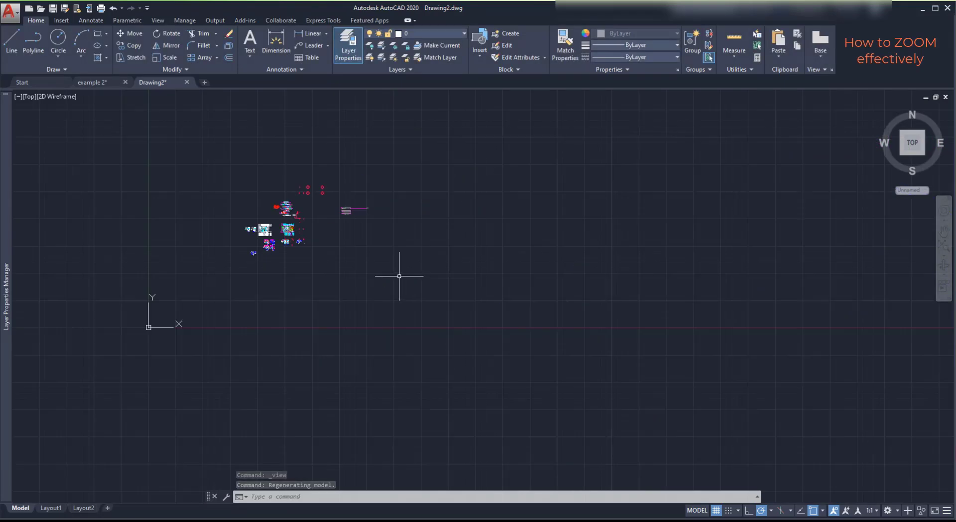
pyautogui.click(29, 97)
pyautogui.moveTo(79, 107)
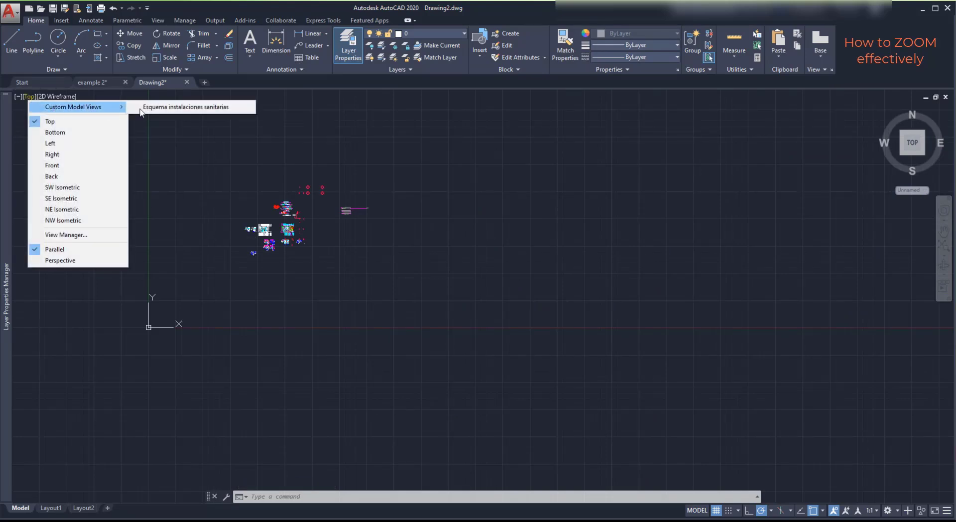
pyautogui.click(184, 107)
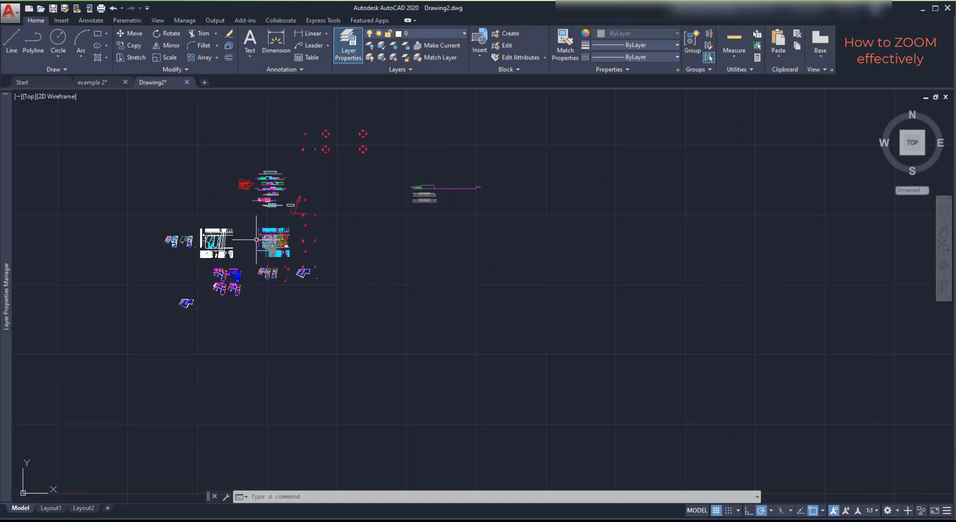
pyautogui.scroll(5, 277, 199)
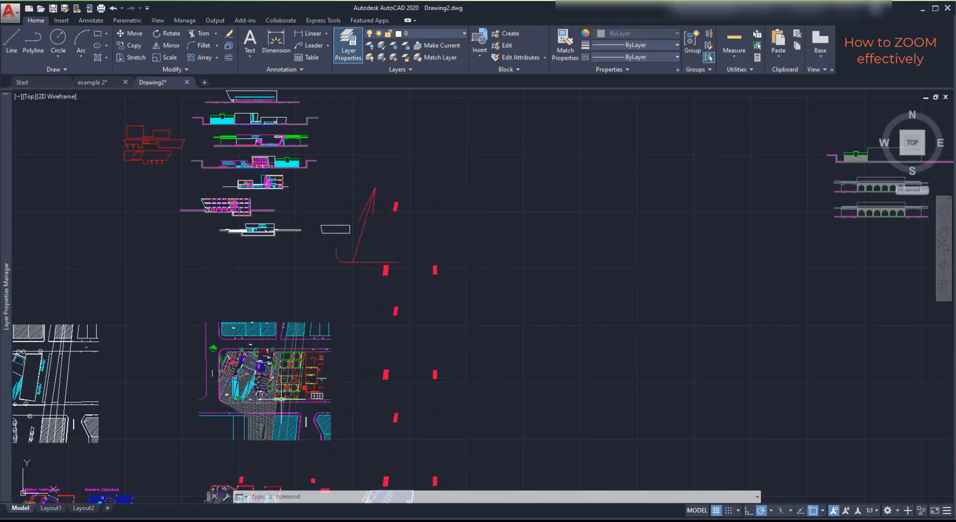
pyautogui.scroll(6, 355, 309)
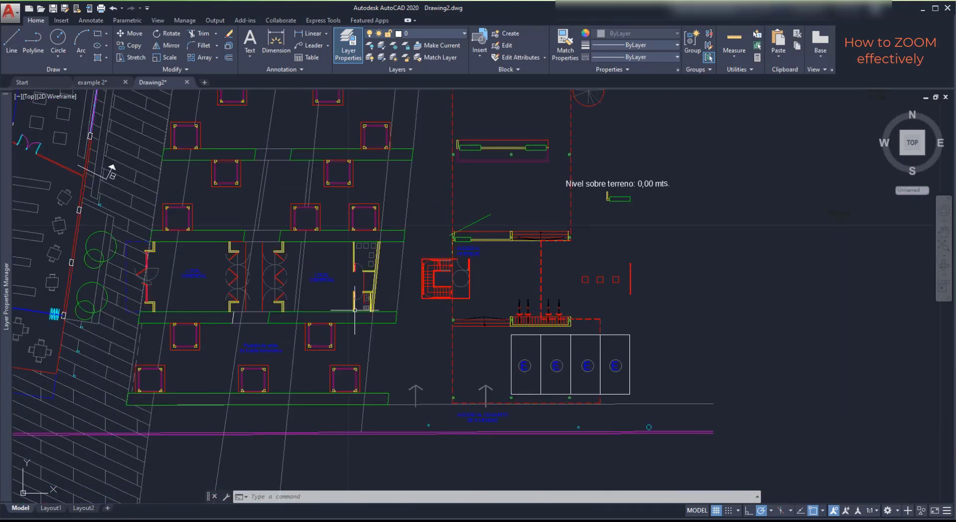
pyautogui.scroll(2, 355, 310)
pyautogui.scroll(-4, 320, 362)
pyautogui.scroll(7, 495, 343)
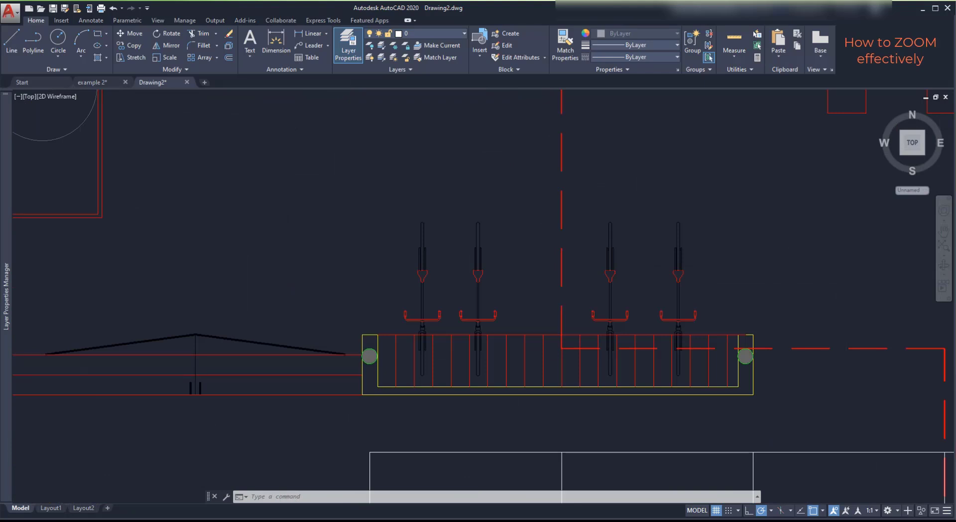
pyautogui.click(165, 224)
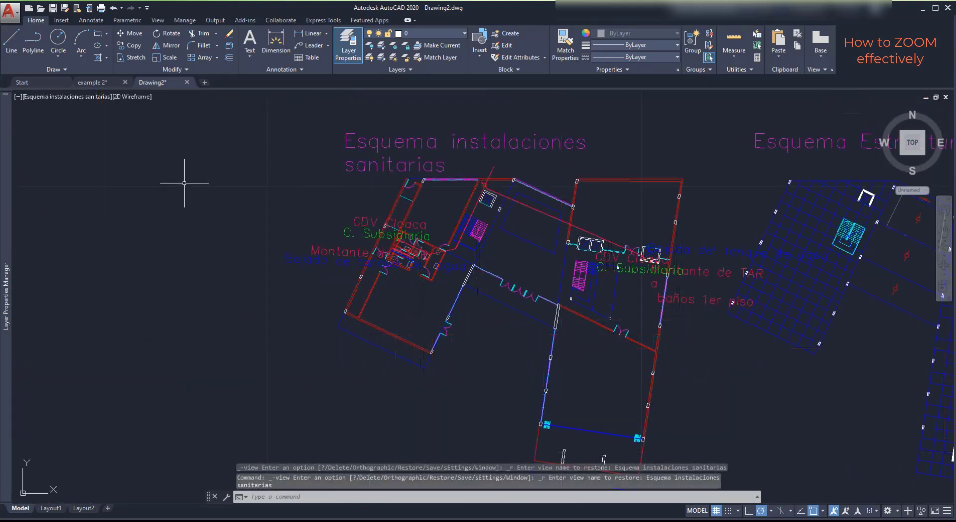
pyautogui.click(49, 96)
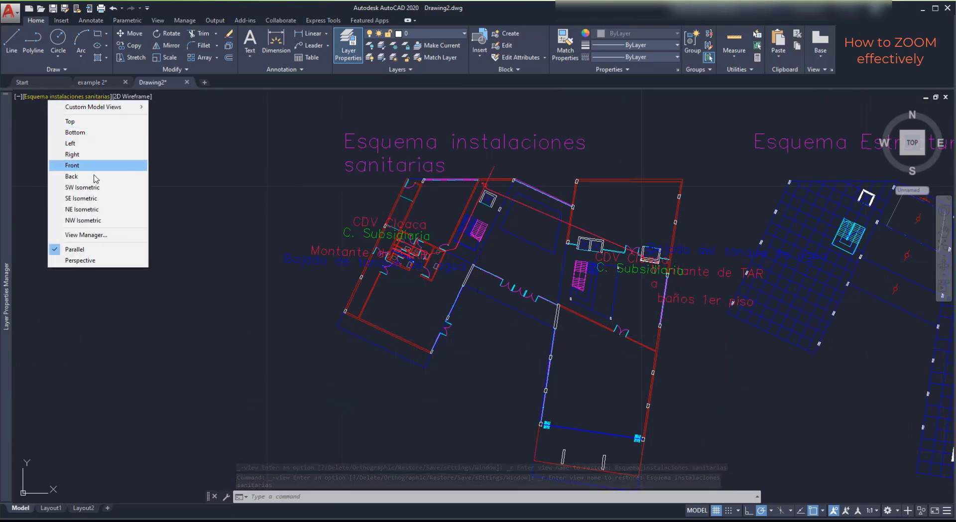
# Start a new named view called detail1 in the details category.
pyautogui.click(86, 235)
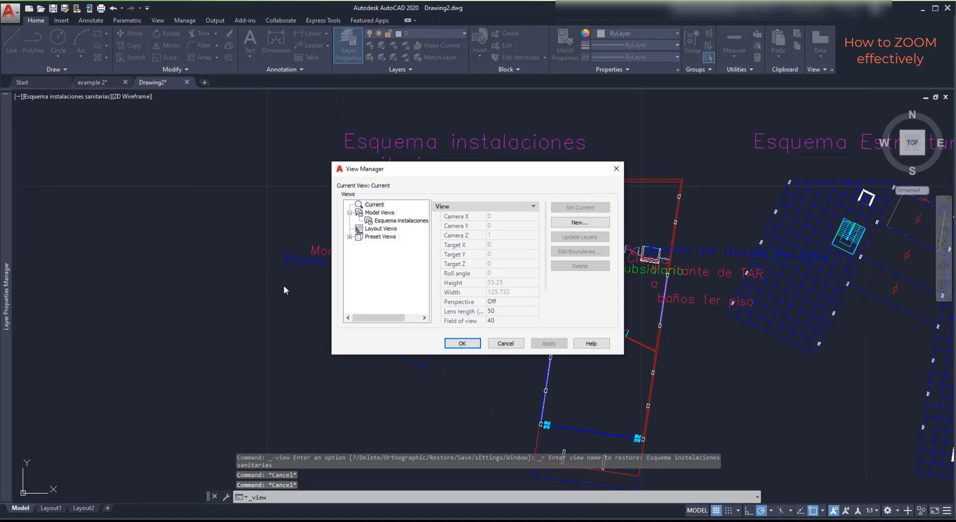
pyautogui.click(588, 222)
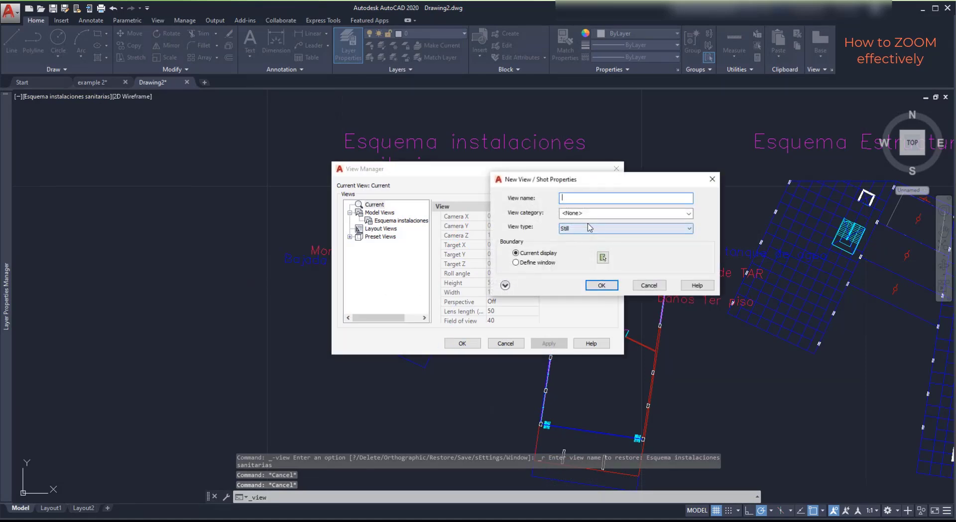
pyautogui.write('detail1')
pyautogui.press('Tab')
pyautogui.write('details')
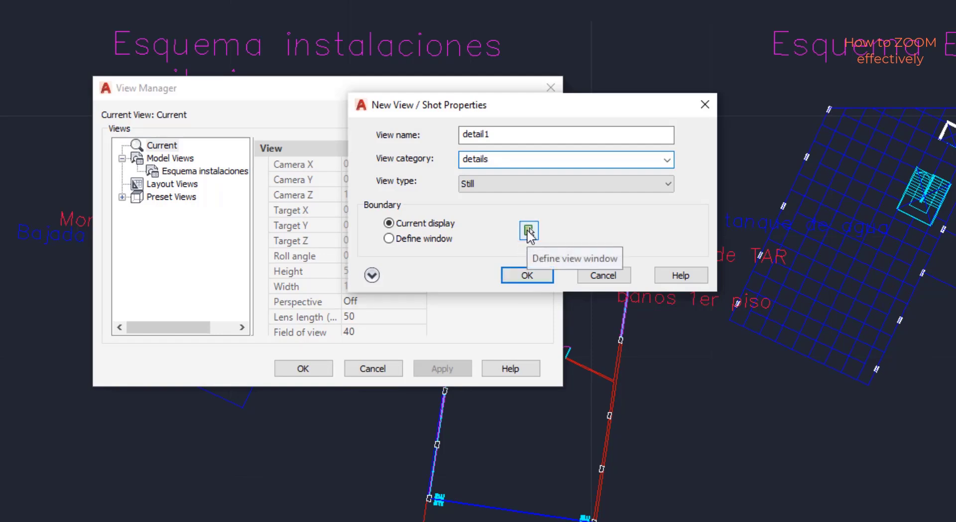
# Draw the detail1 view window around the bike-rack detail and accept it.
pyautogui.click(423, 239)
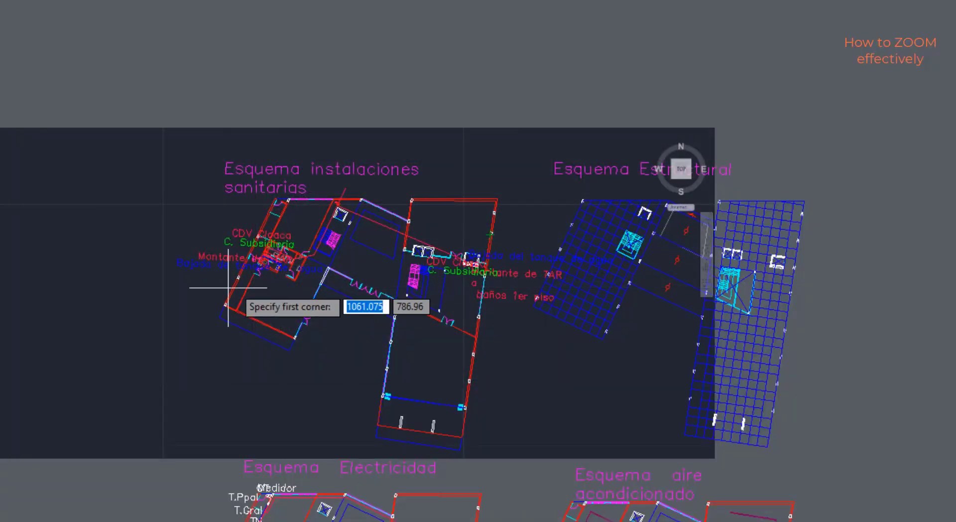
pyautogui.scroll(-8, 182, 281)
pyautogui.scroll(6, 263, 252)
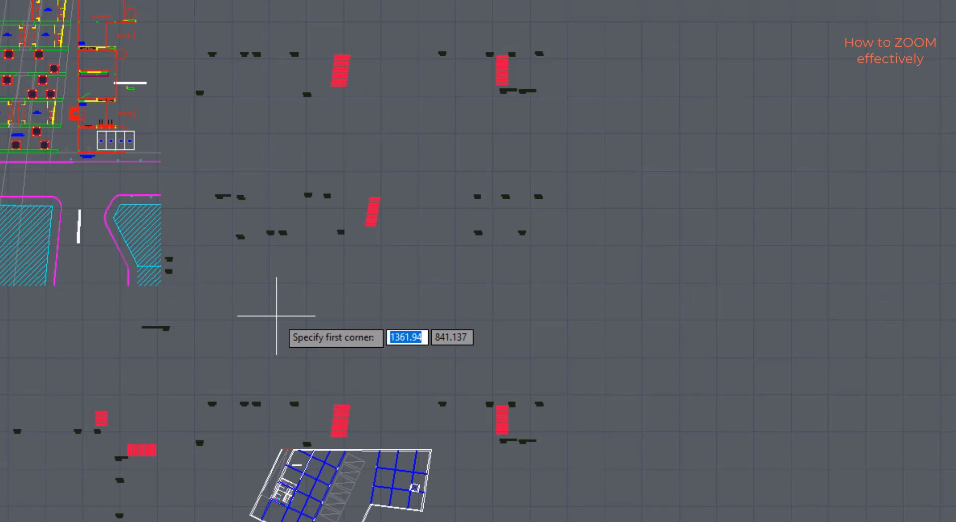
pyautogui.scroll(-4, 277, 316)
pyautogui.scroll(5, 188, 505)
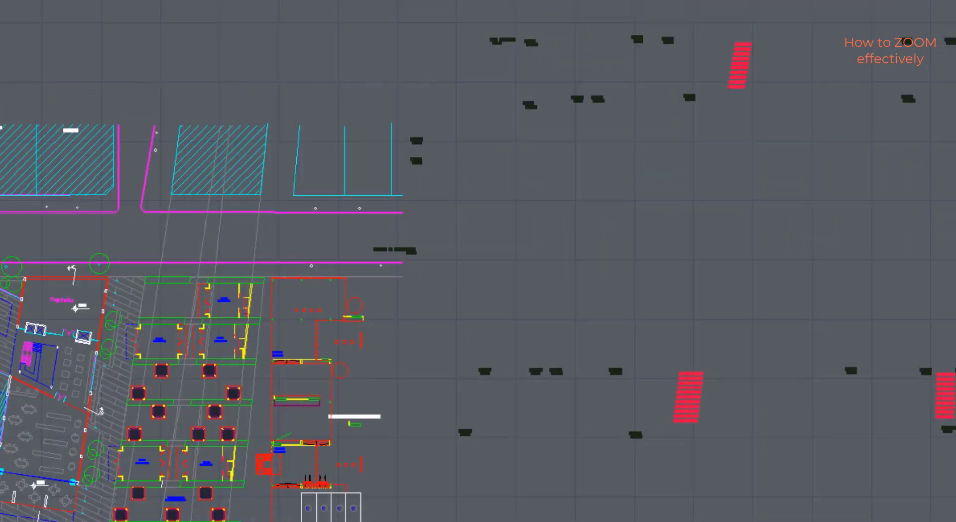
pyautogui.scroll(2, 303, 513)
pyautogui.scroll(8, 361, 382)
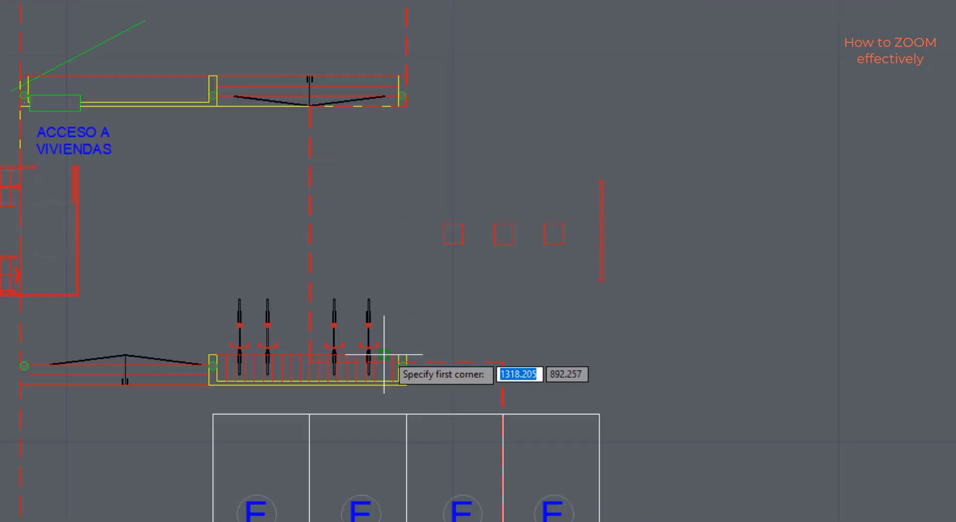
pyautogui.scroll(2, 219, 263)
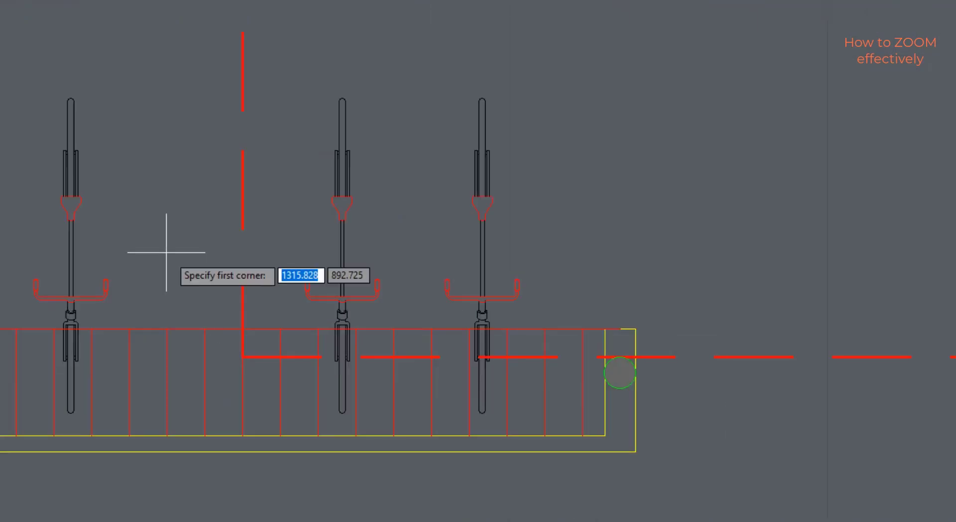
pyautogui.click(1, 18)
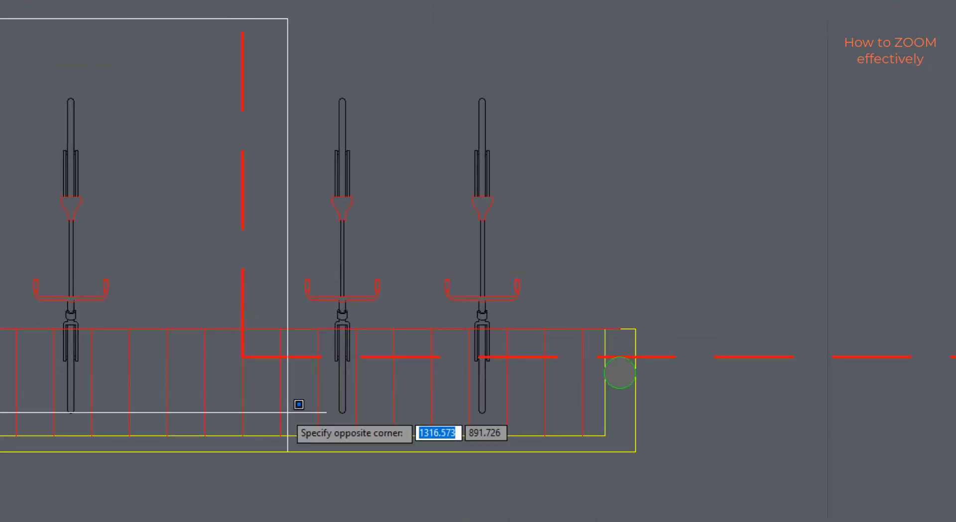
pyautogui.click(557, 519)
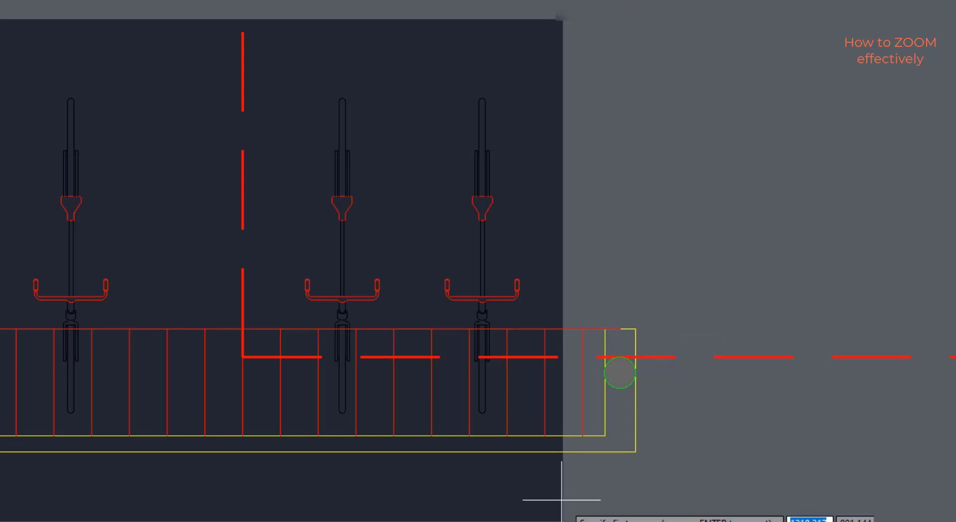
pyautogui.press('Return')
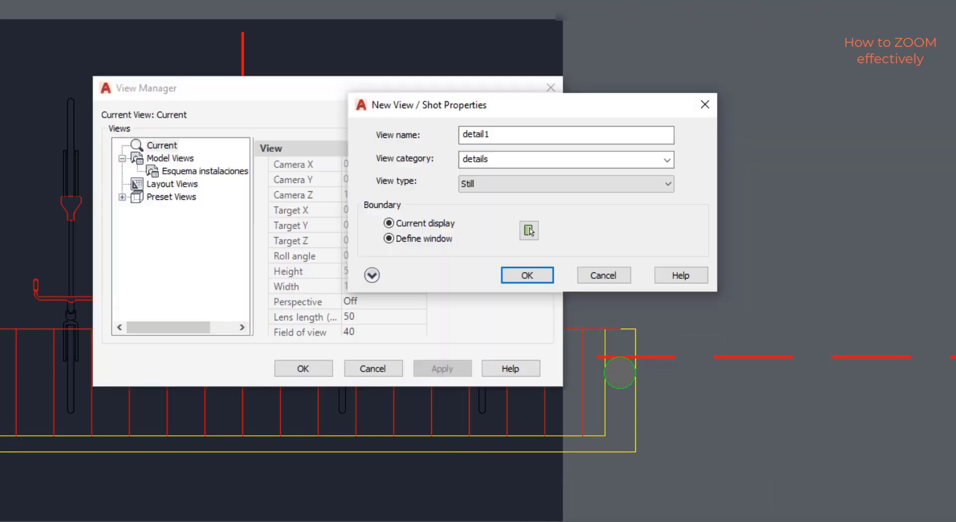
# Confirm the detail1 view in both dialogs, then zoom out and back in on the bike rack.
pyautogui.click(529, 275)
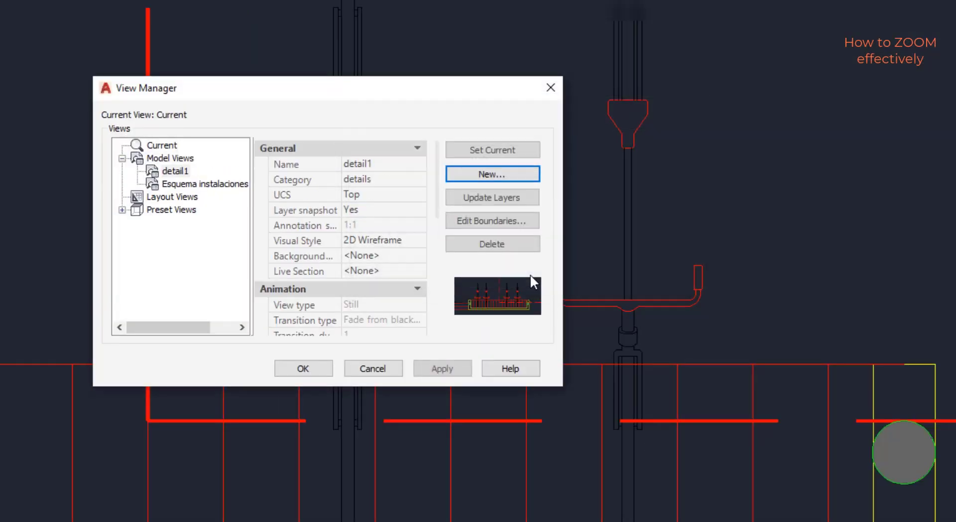
pyautogui.click(307, 374)
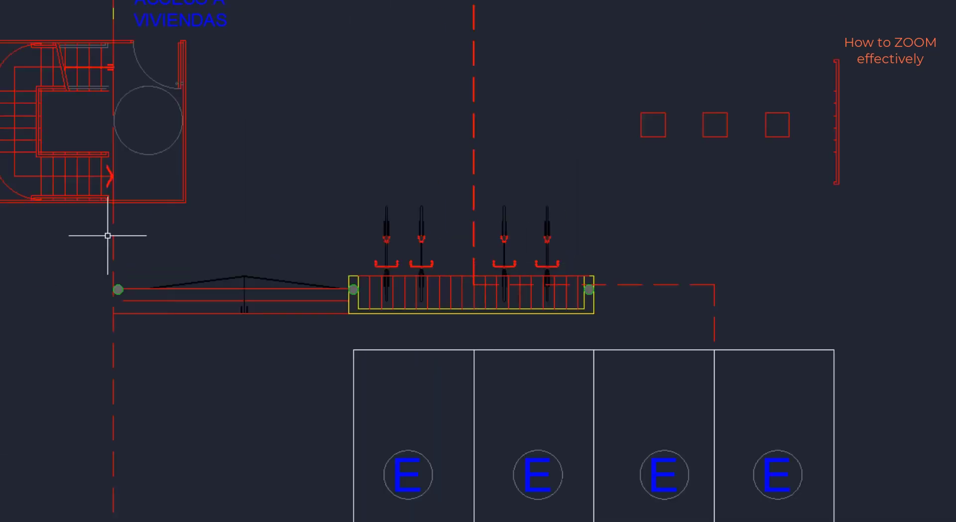
pyautogui.scroll(-10, 25, 251)
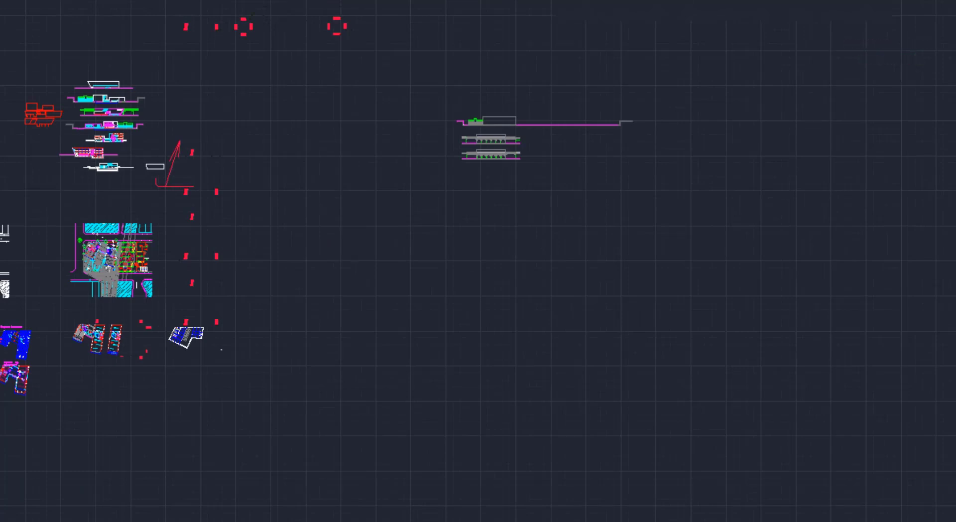
pyautogui.scroll(10, 90, 313)
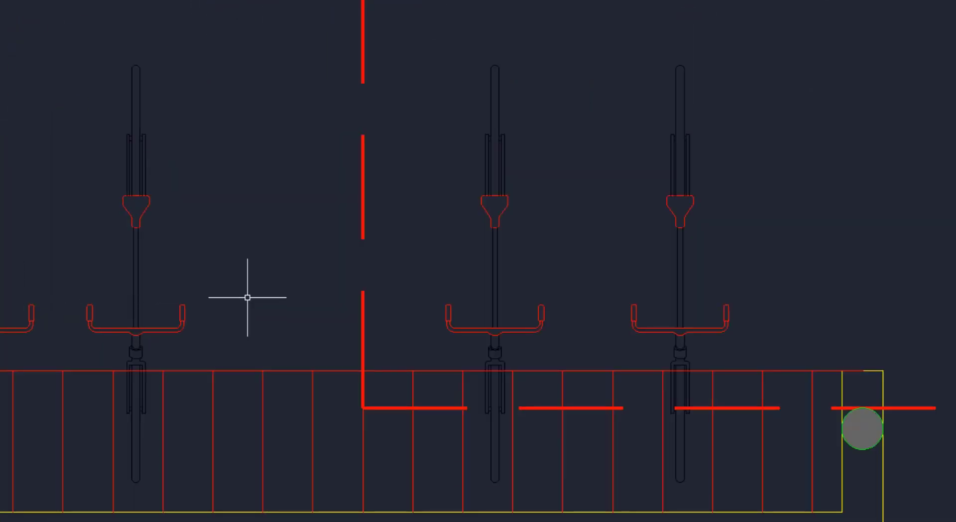